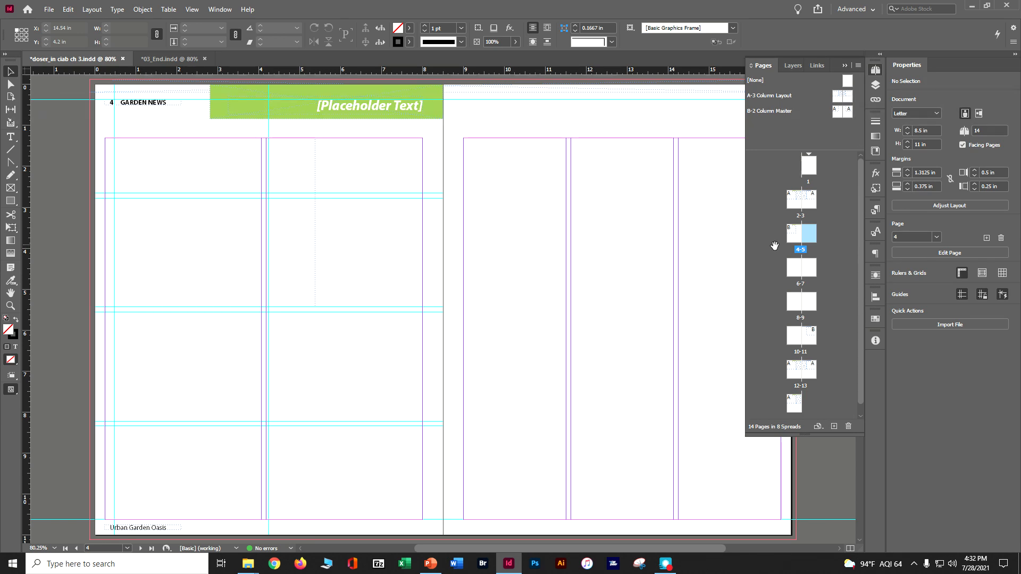
Move page 12 so that it sits directly between pages 10 and 11.
left_click(793, 372)
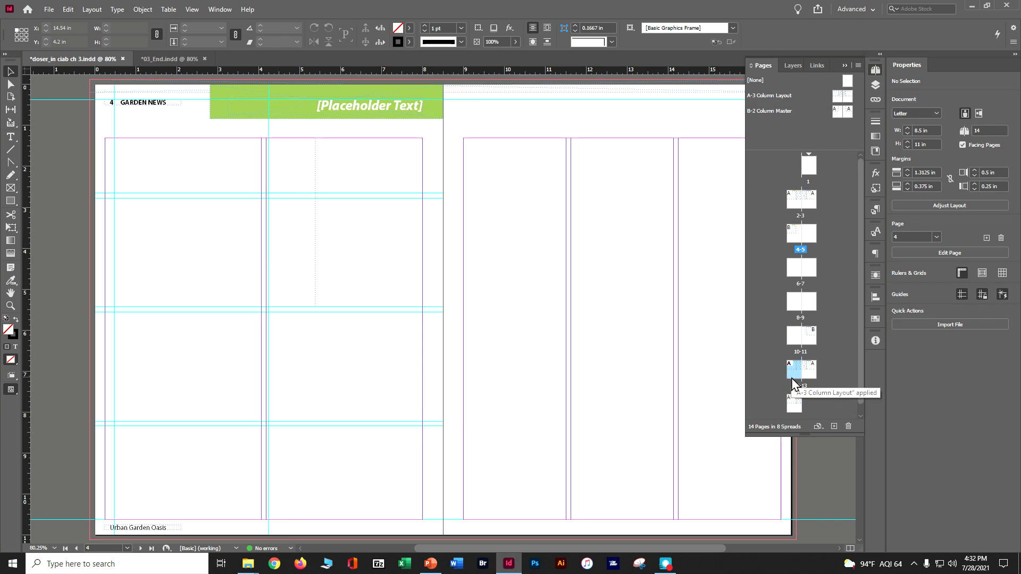
left_click_drag(792, 367, 806, 341)
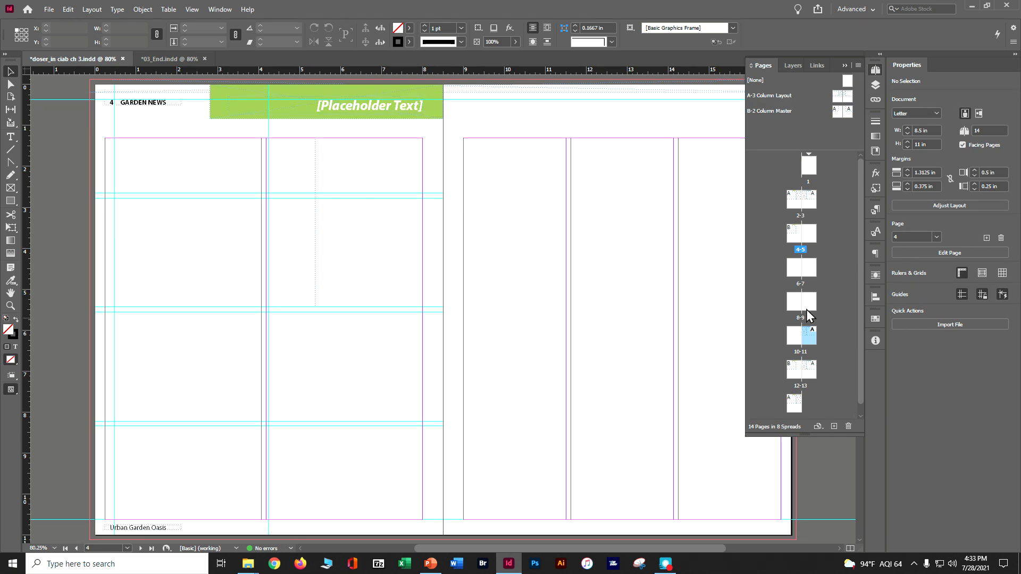
Delete blank pages 5 and 6 from the document and save it.
left_click(812, 240)
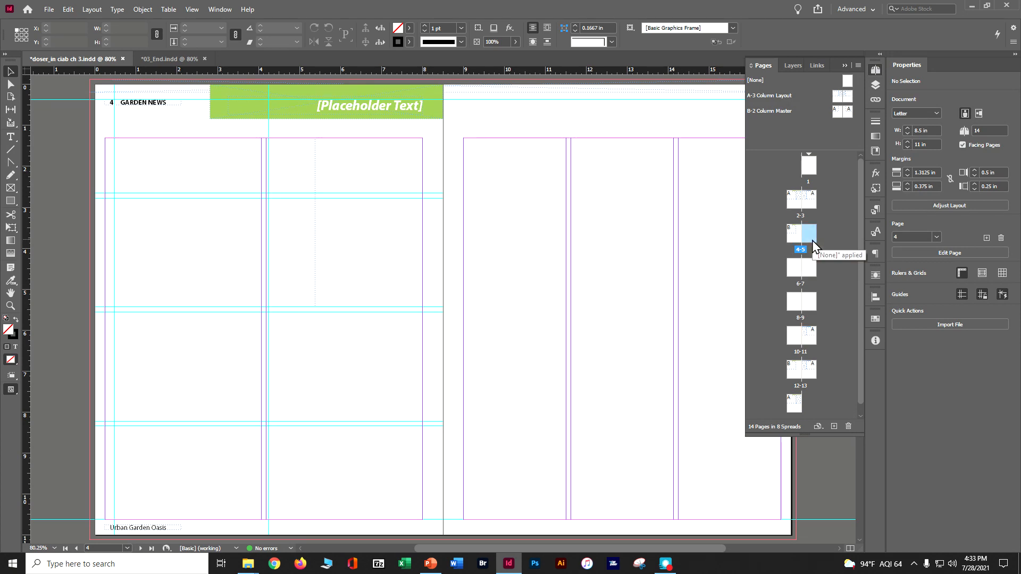
left_click(794, 268, "shift")
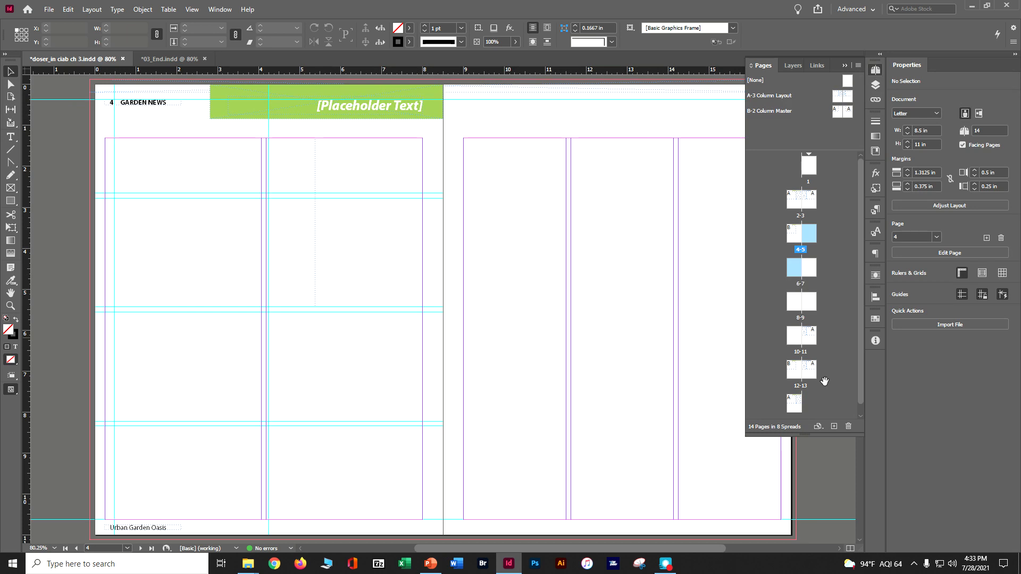
left_click(848, 427)
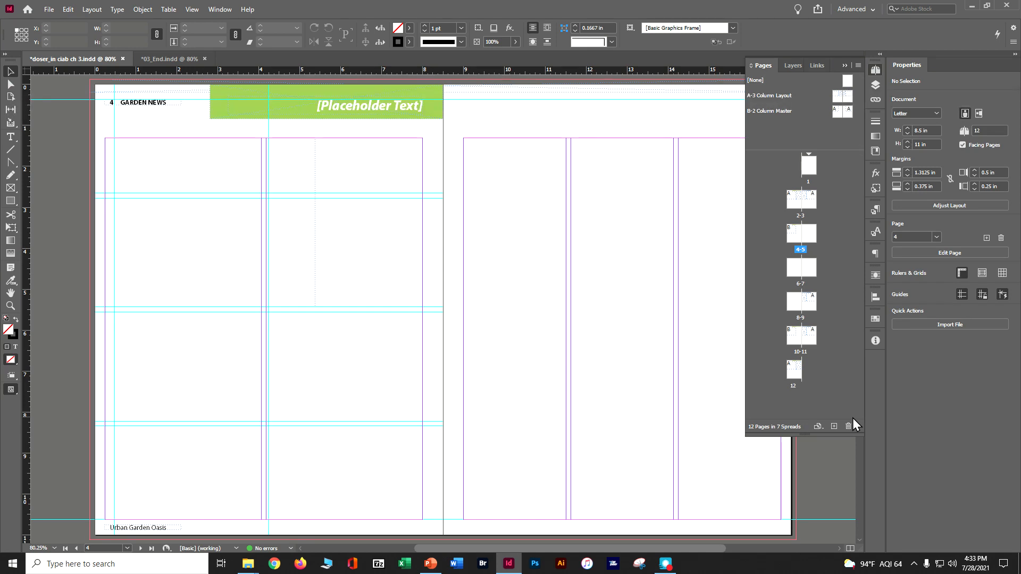
key("ctrl+s")
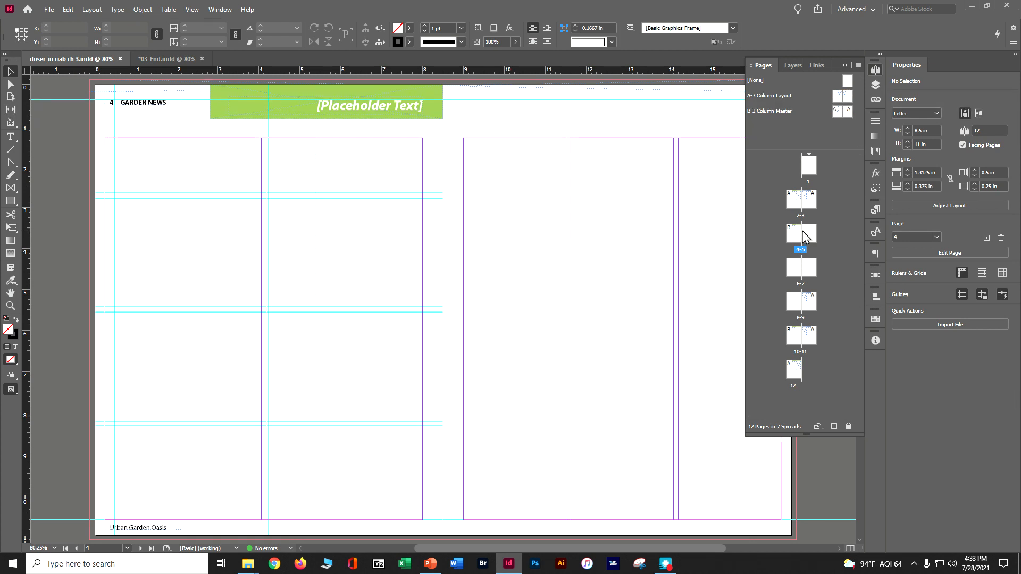
Use the Page tool to set the width of pages 5 through 8 to 7.5 in.
left_click_drag(801, 231, 803, 234)
left_click(10, 98)
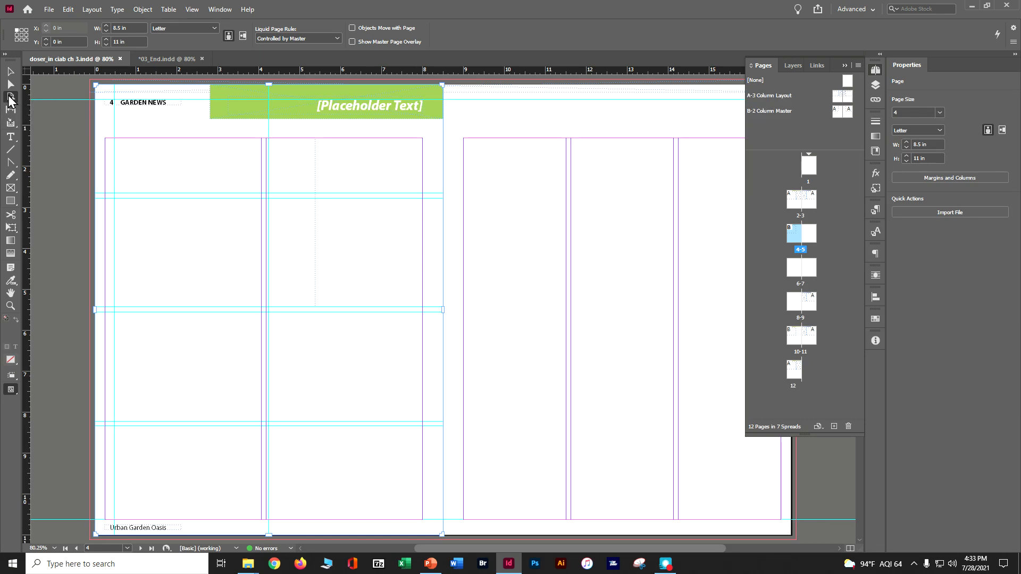
left_click(812, 237)
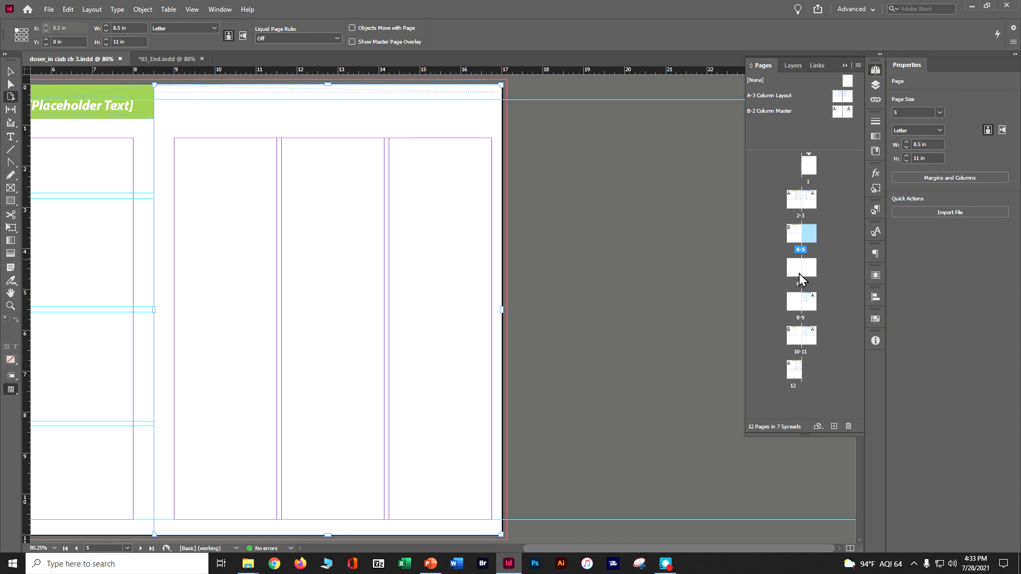
left_click(792, 300, "shift")
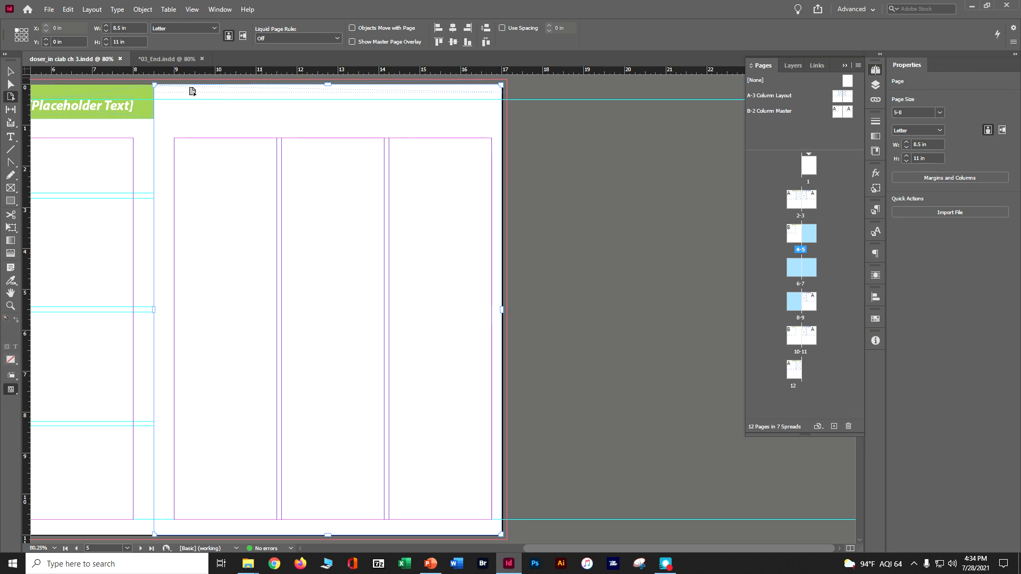
left_click(18, 39)
left_click(133, 28)
type("7.5")
key("Tab")
Set the height of the selected pages 5 through 8 to 5.5 in.
type("10")
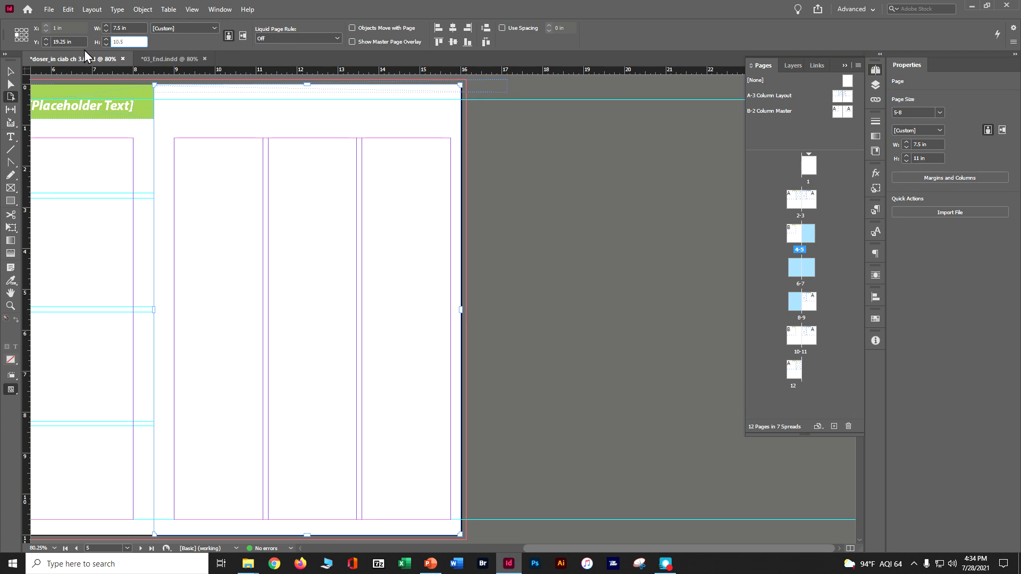
key("Tab")
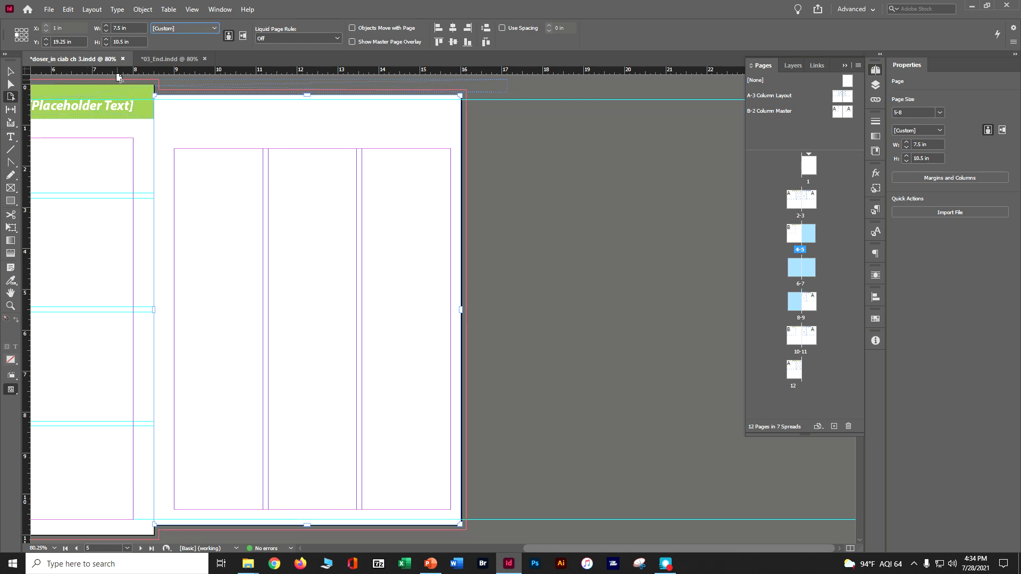
left_click(132, 41)
double_click(132, 41)
type("5")
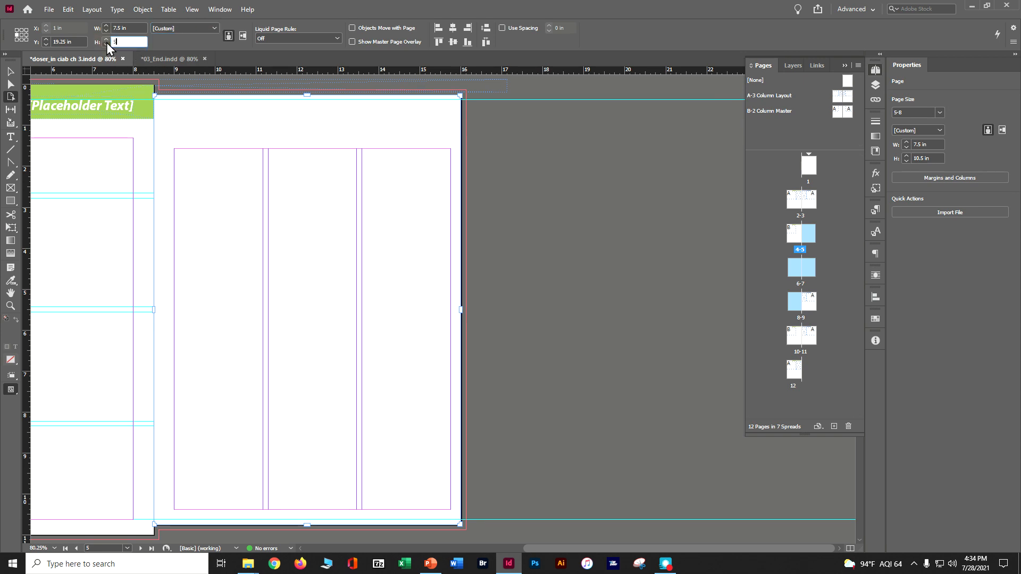
type(".5")
key("Return")
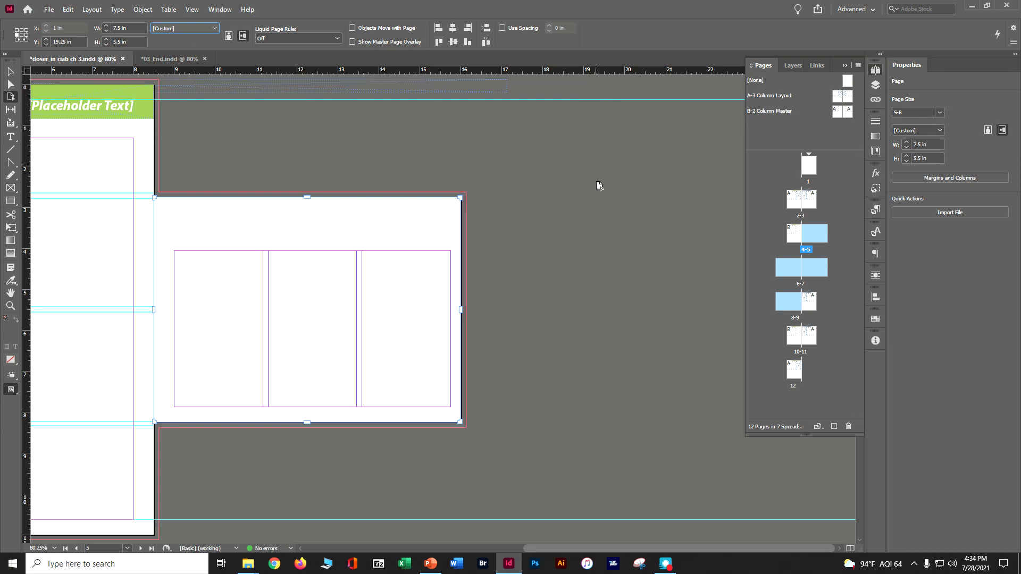
Start a new section on page 5 with page numbering starting at 1 in the lowercase Roman style (i, ii, iii, iv).
double_click(780, 304)
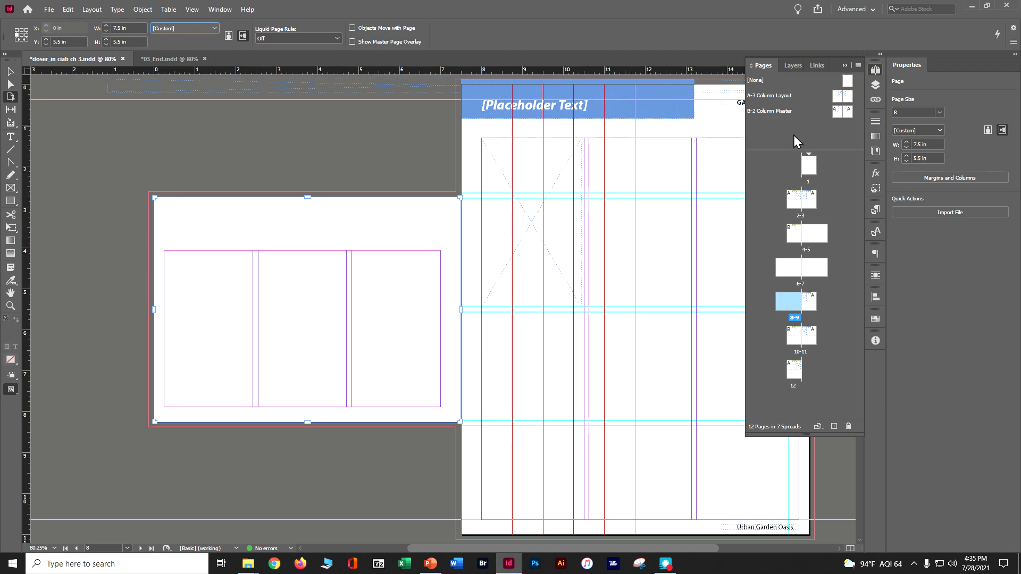
double_click(818, 230)
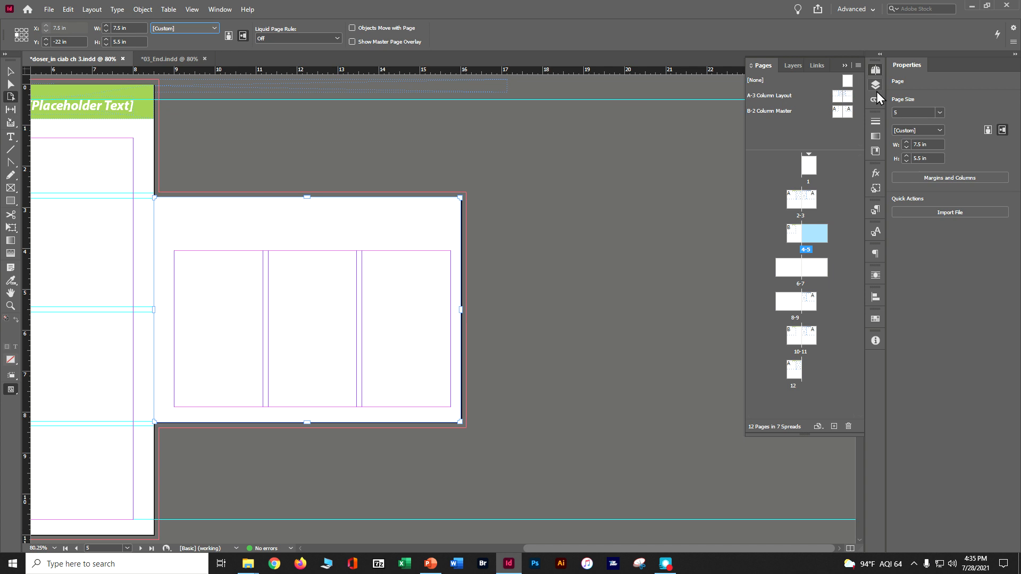
left_click(858, 65)
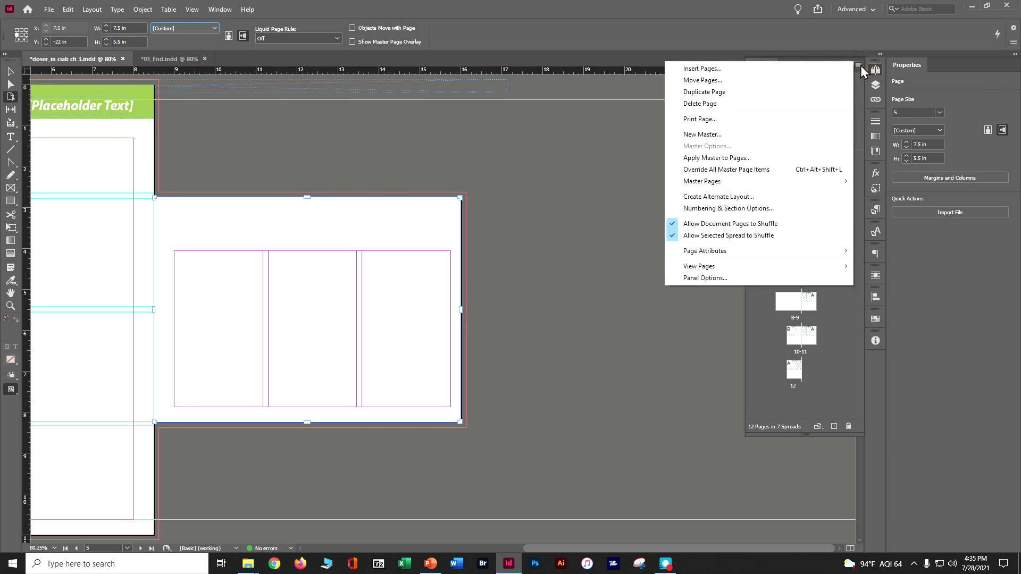
left_click(767, 209)
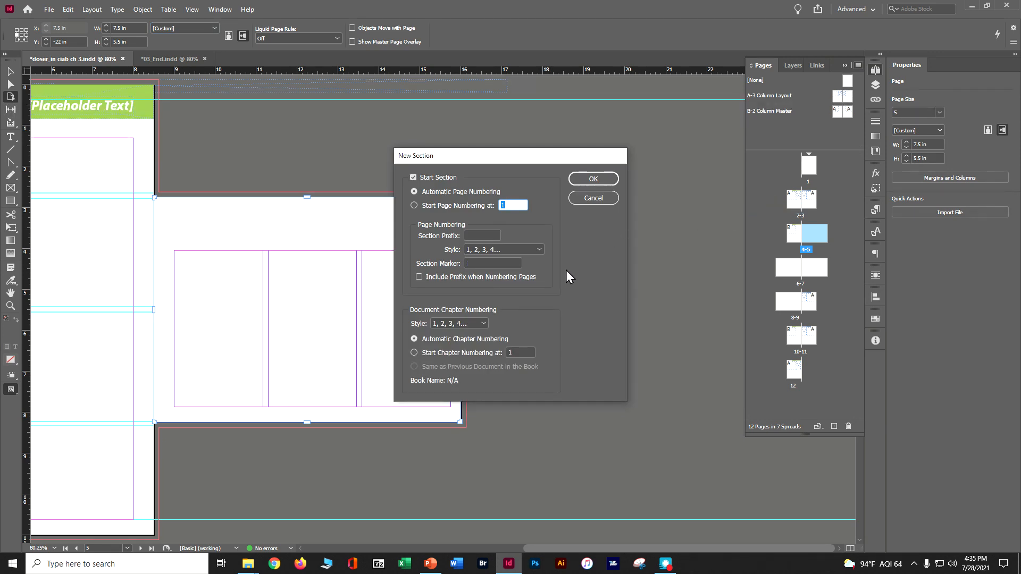
left_click(416, 206)
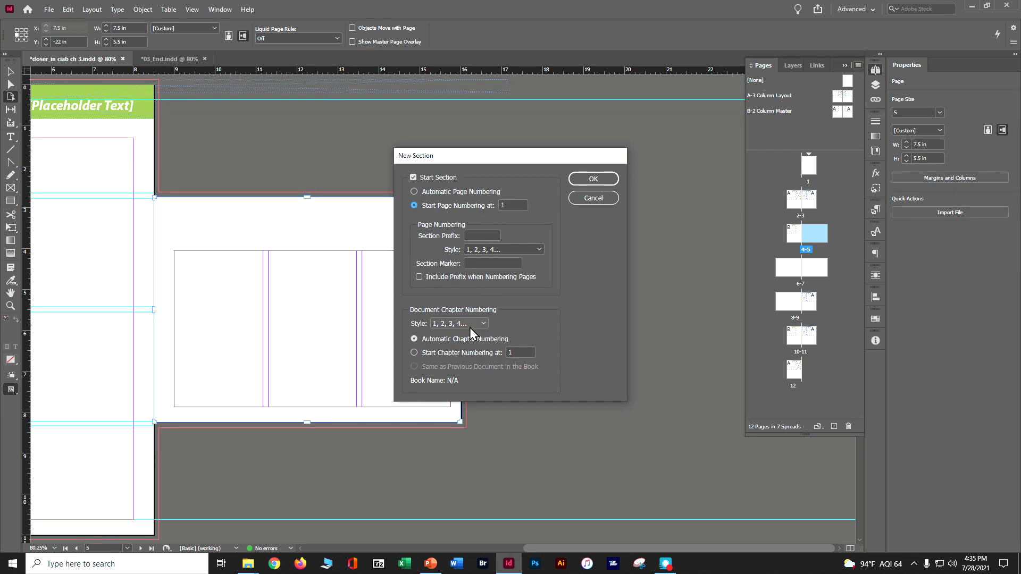
left_click(483, 324)
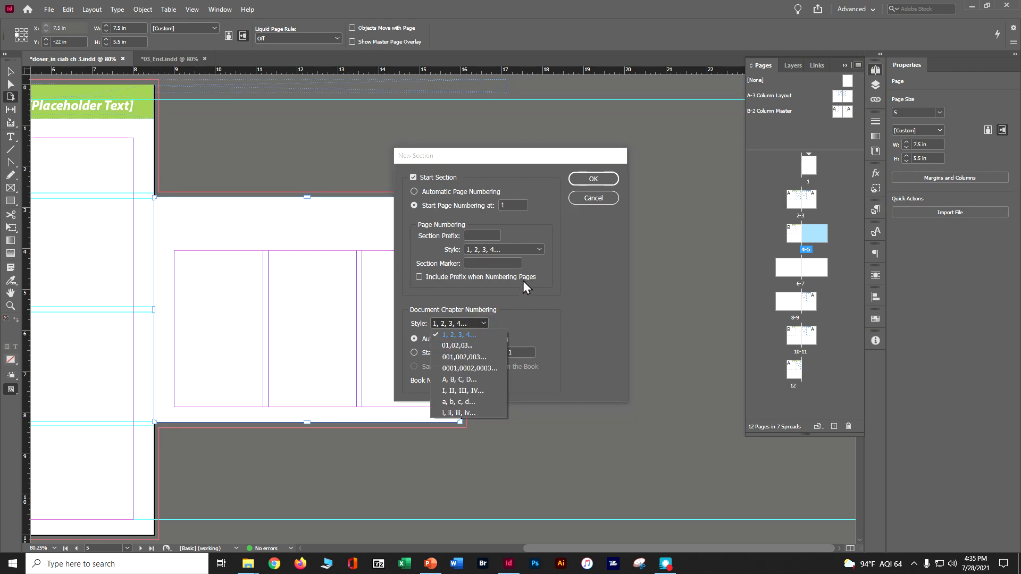
left_click(537, 251)
left_click(537, 251)
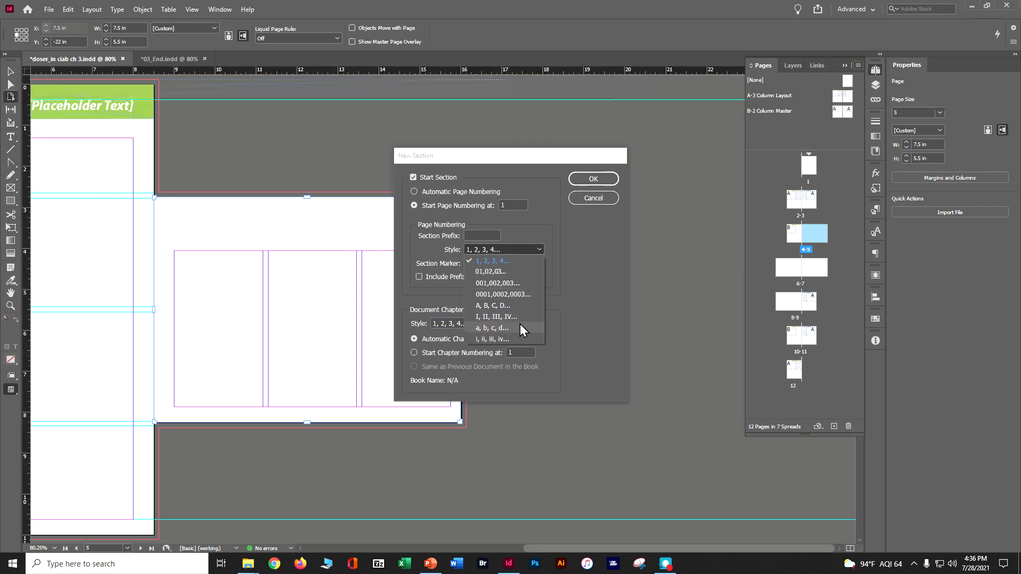
left_click(519, 337)
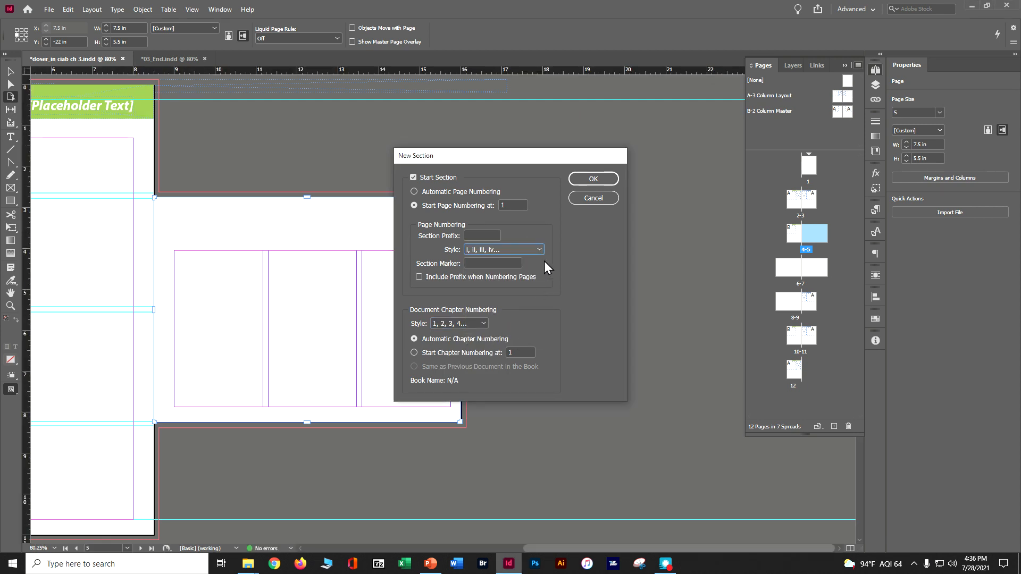
left_click(579, 182)
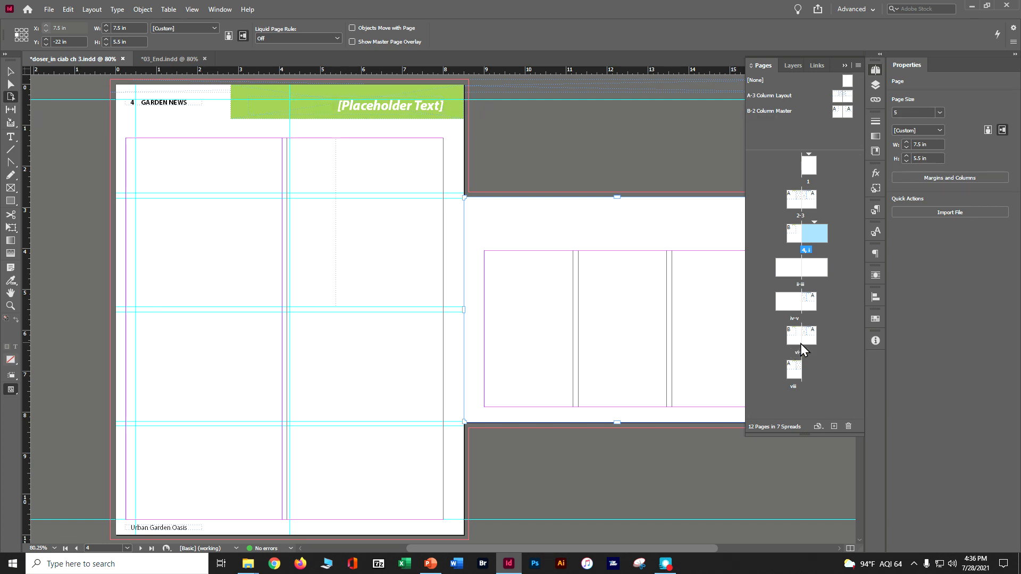
Try to start a new section on page iv with page numbering from 5 in the 1, 2, 3, 4 style.
double_click(793, 312)
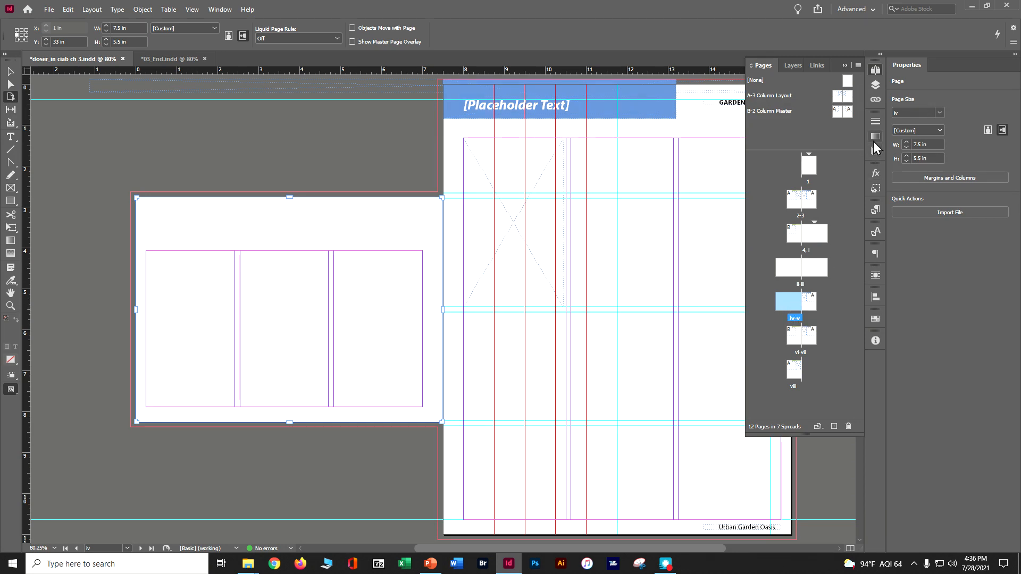
left_click(859, 66)
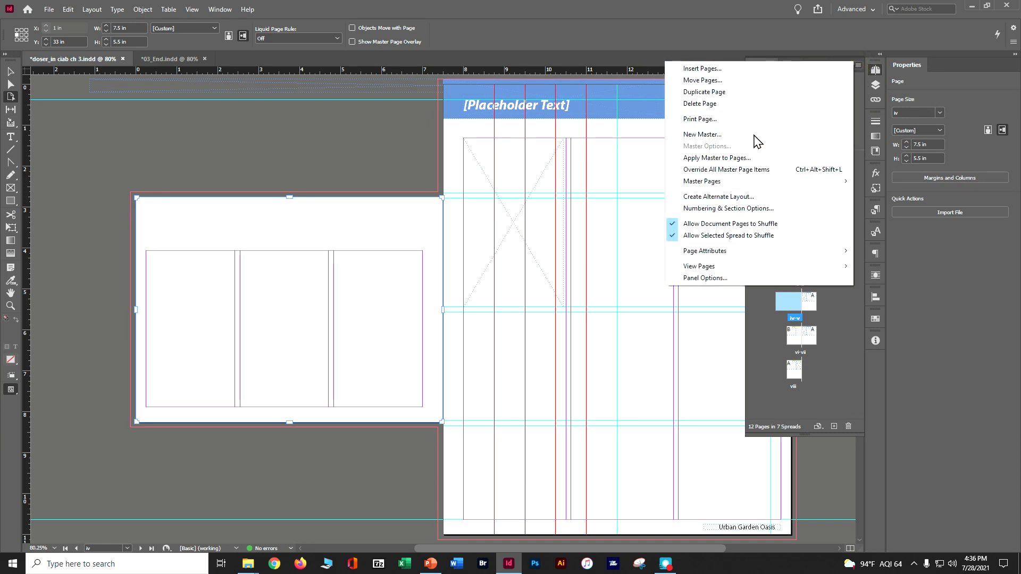
left_click(738, 208)
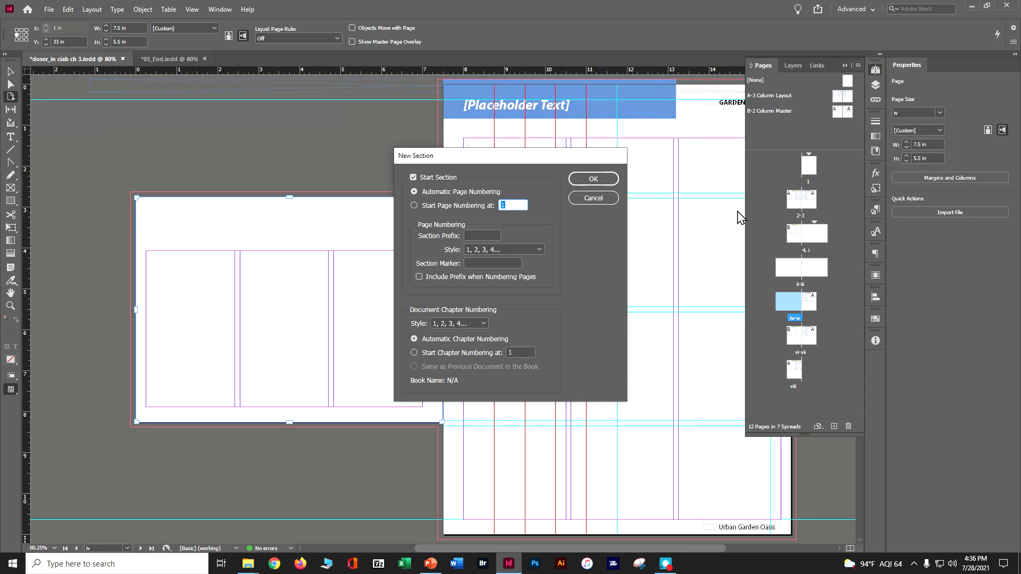
left_click(415, 205)
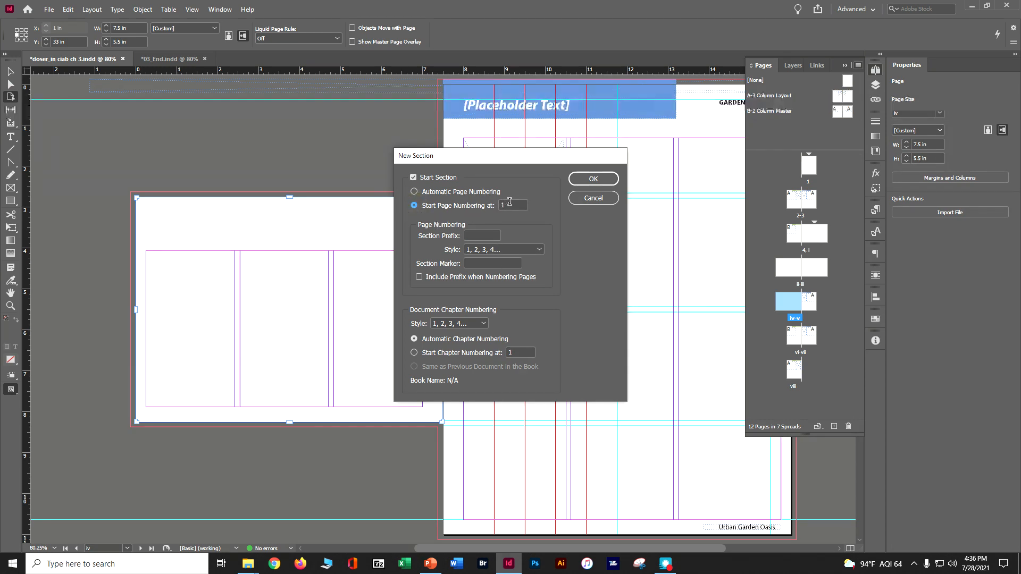
left_click(489, 200)
left_click(584, 178)
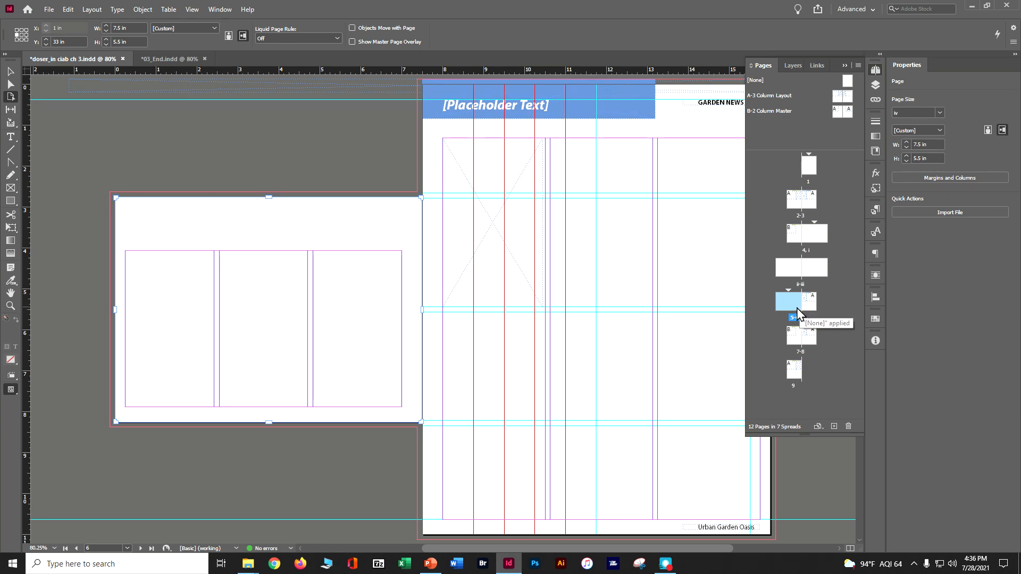
left_click(789, 291)
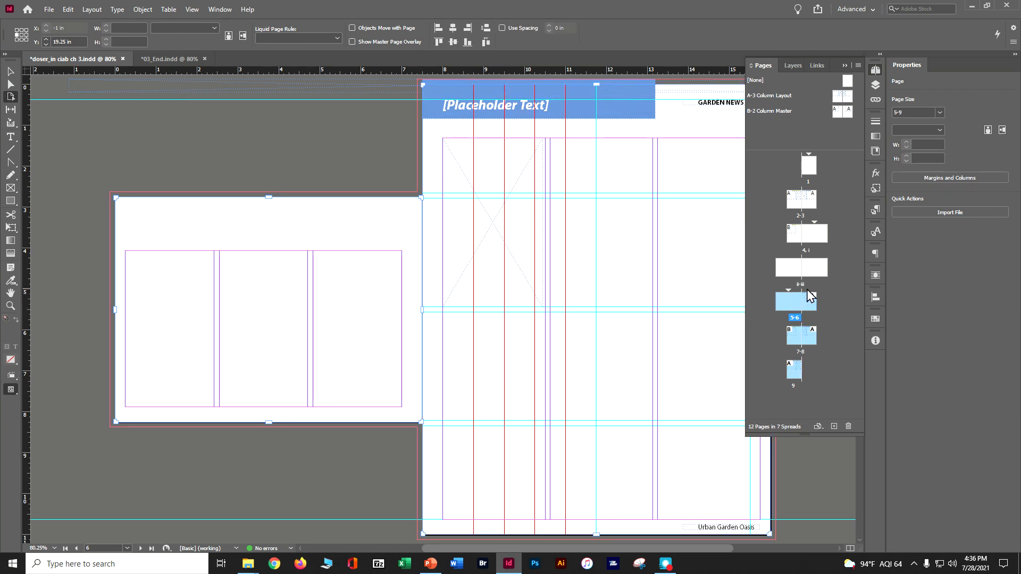
left_click_drag(808, 294, 791, 334)
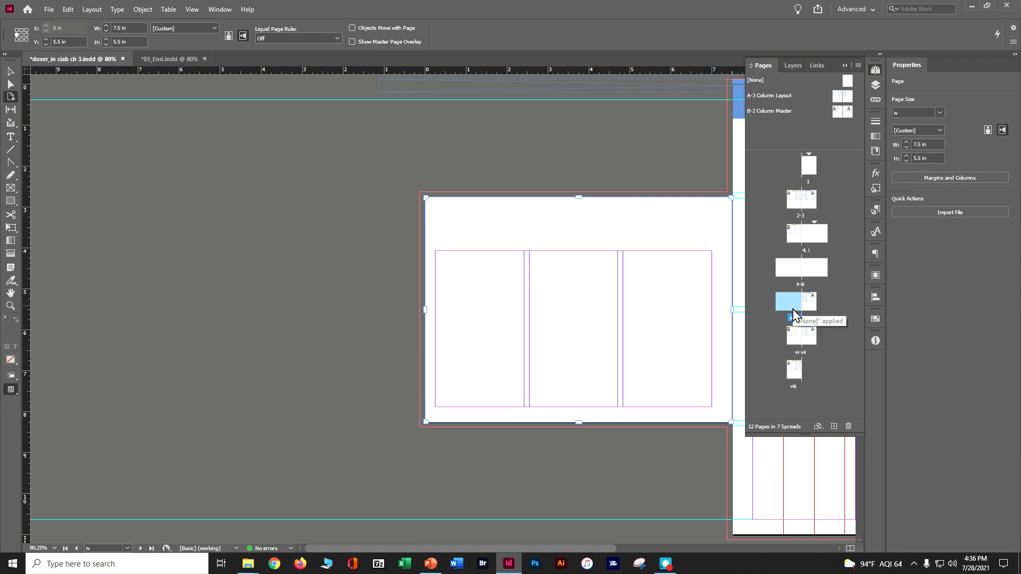
Start a new section on page v with page numbering starting at 1 in the 1, 2, 3, 4 style.
left_click(810, 309)
left_click(809, 309)
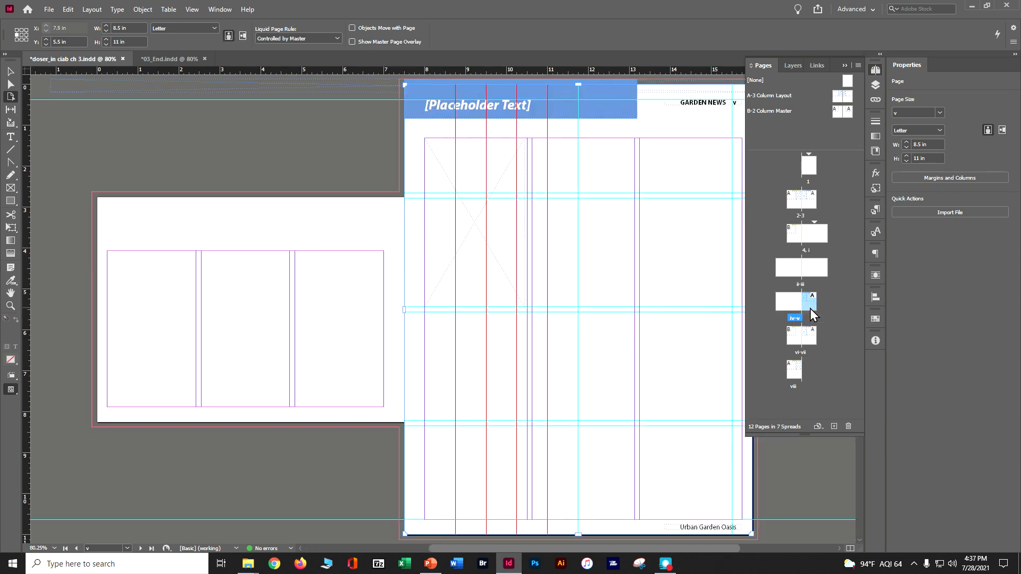
left_click(857, 66)
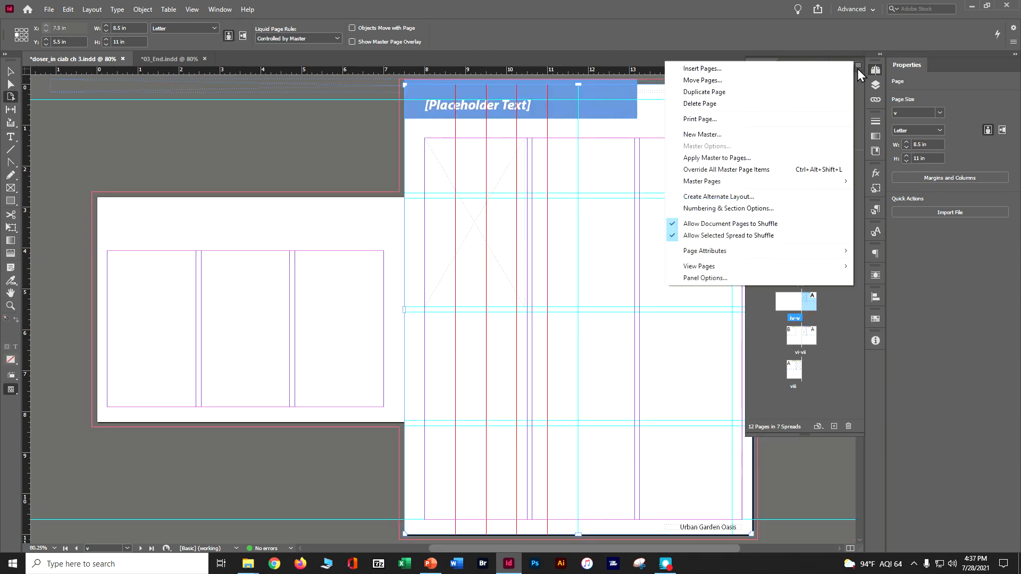
left_click(772, 209)
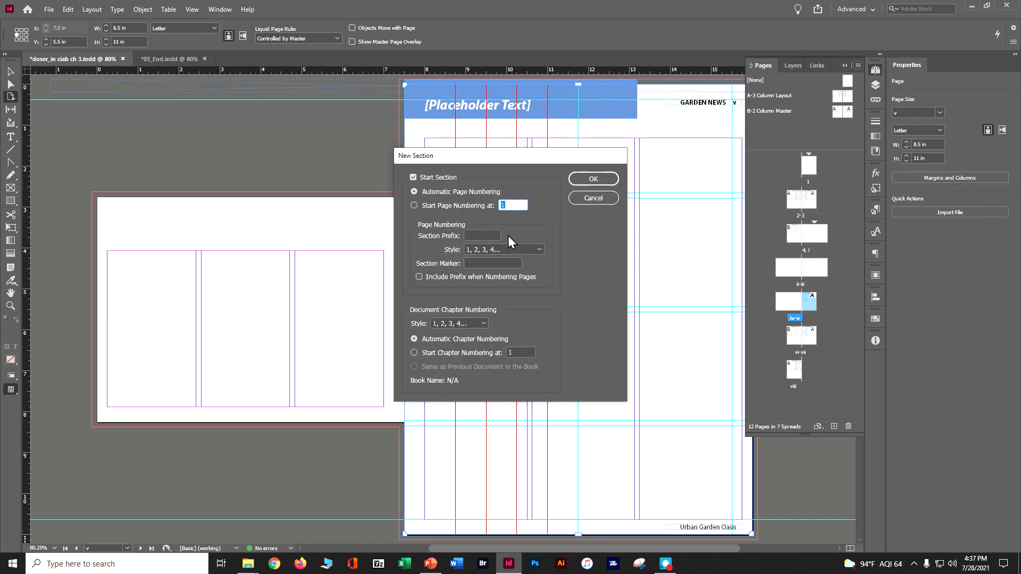
left_click(454, 207)
left_click(589, 184)
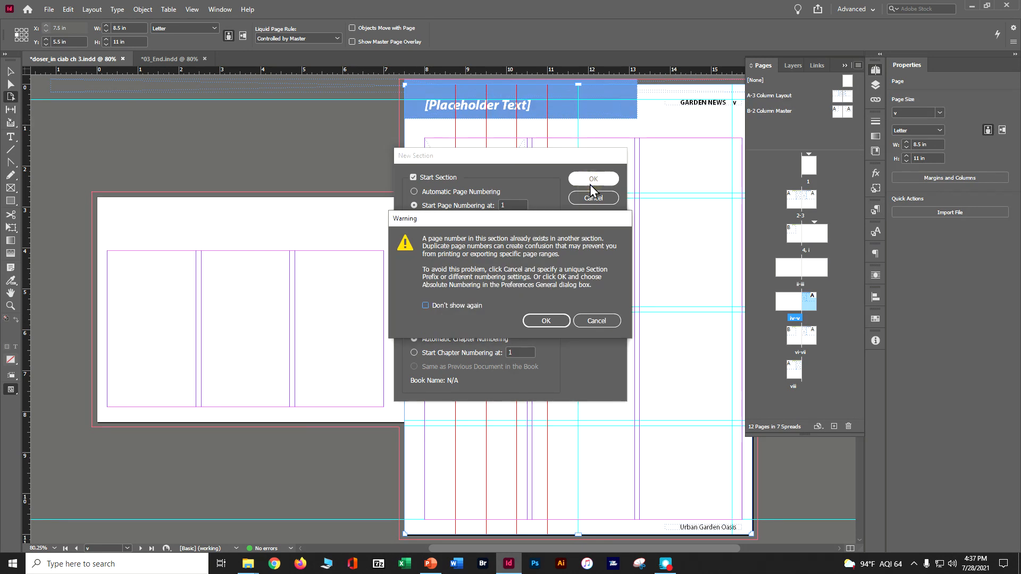
left_click(531, 324)
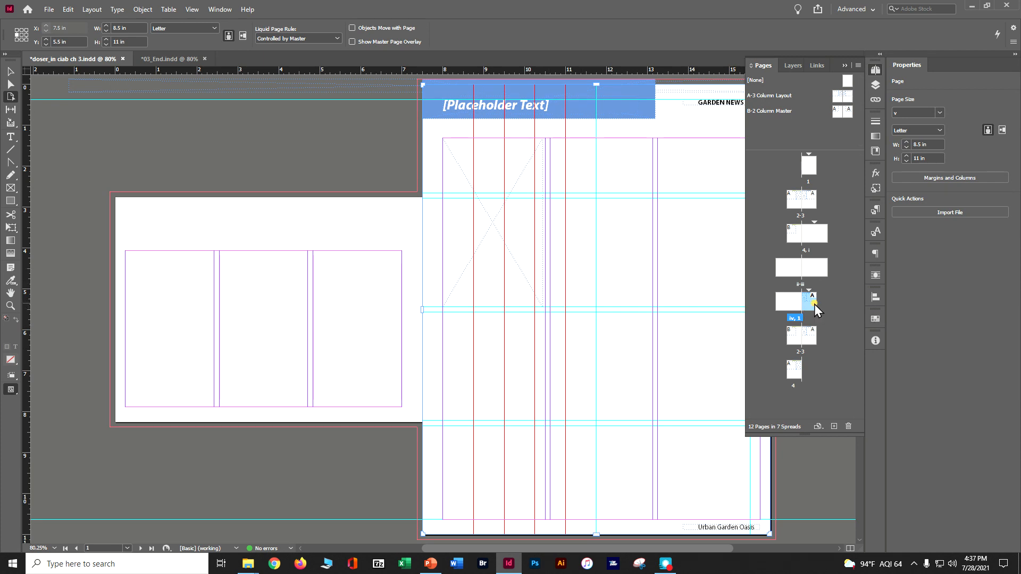
Set the page numbering of the section that follows page iv to start at 5, and save the document.
left_click(858, 65)
left_click(790, 209)
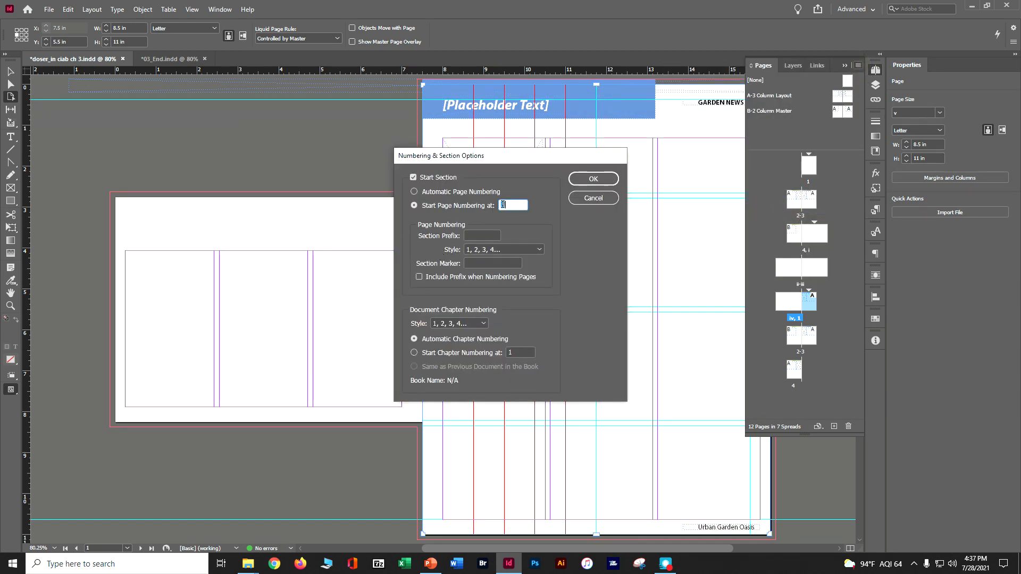
type("5")
left_click(591, 179)
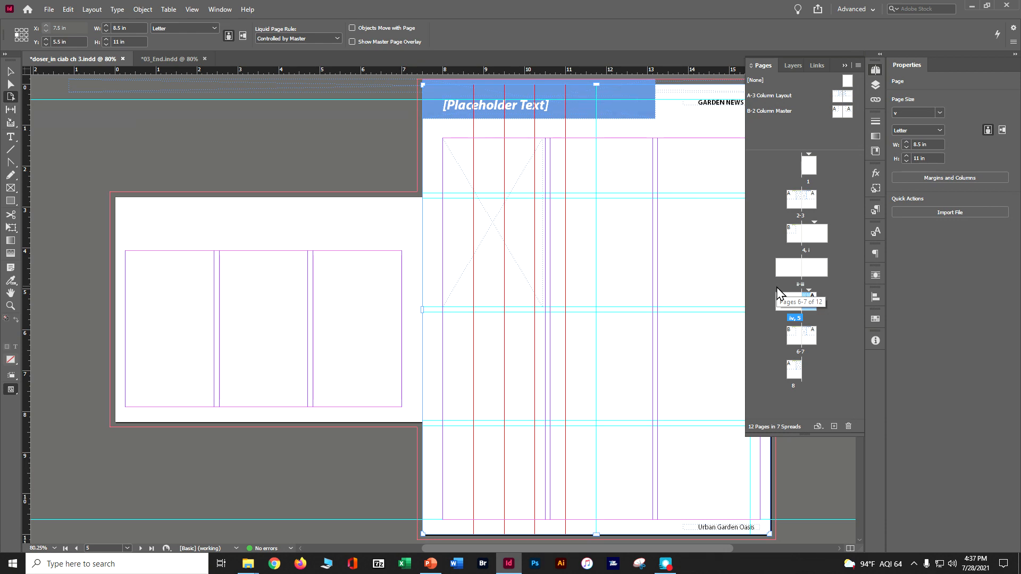
key("ctrl+s")
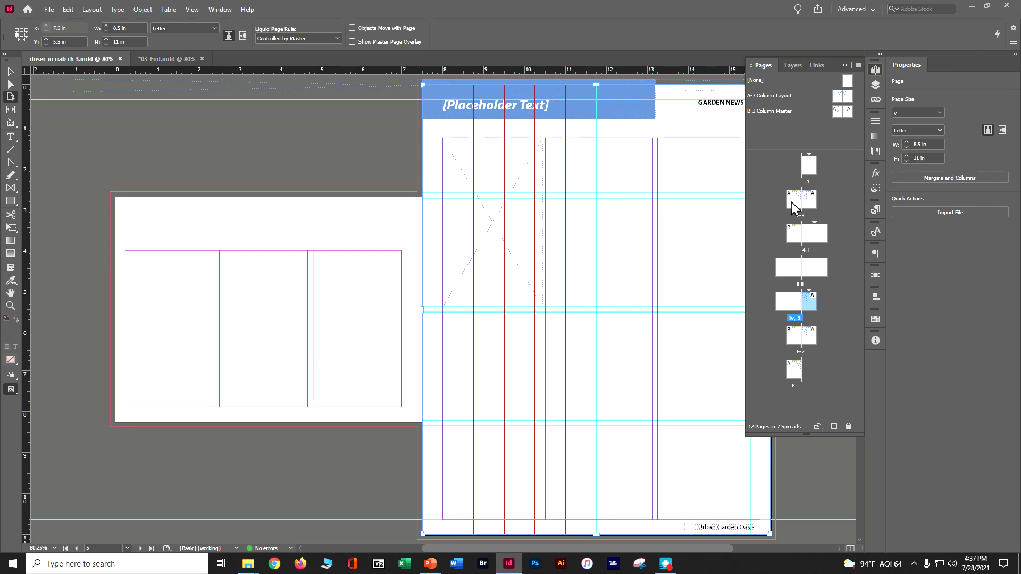
Go to page 2 and fit its spread, pages 2-3, in the window.
key("ctrl+a")
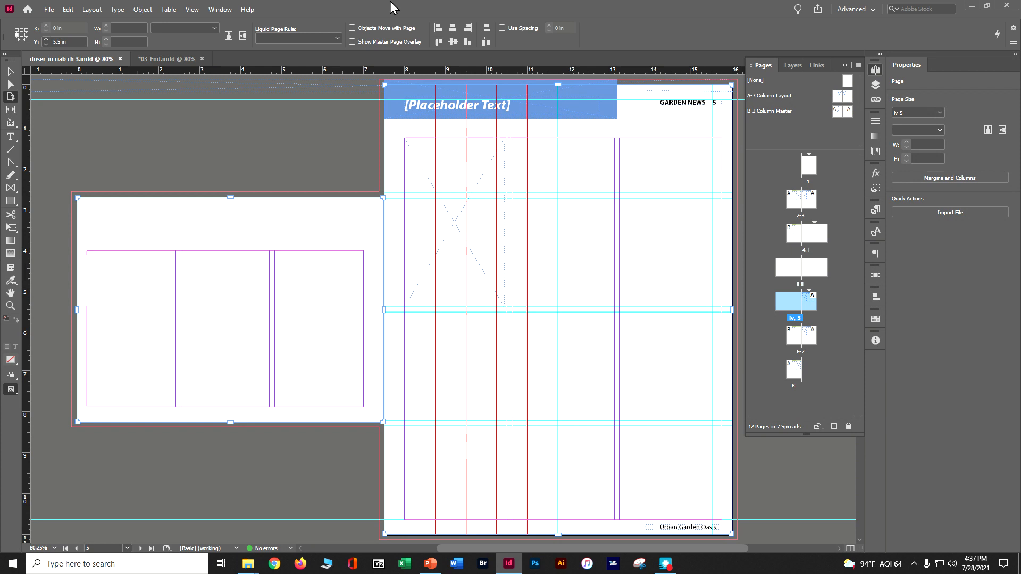
left_click(193, 10)
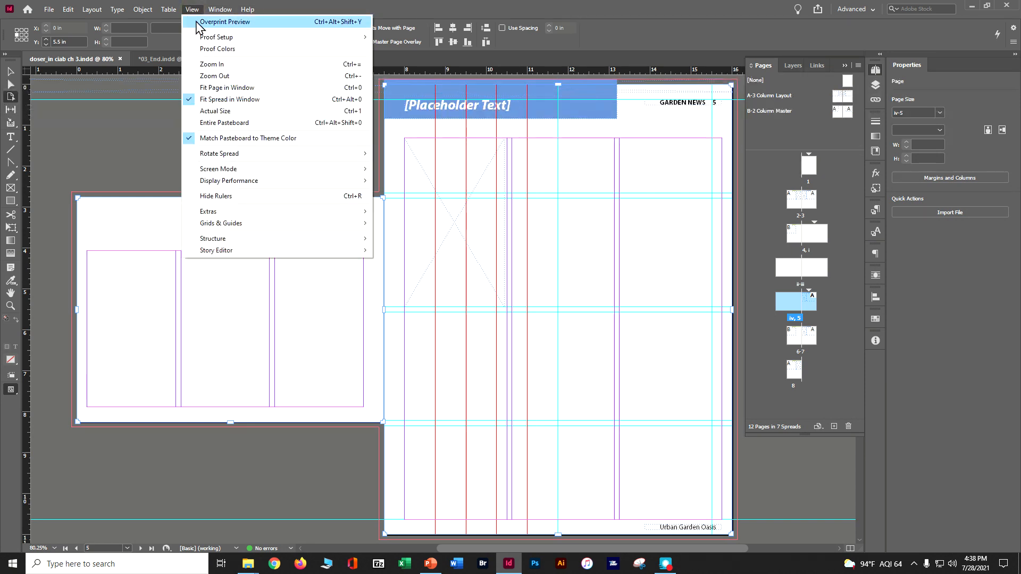
left_click(789, 201)
double_click(789, 201)
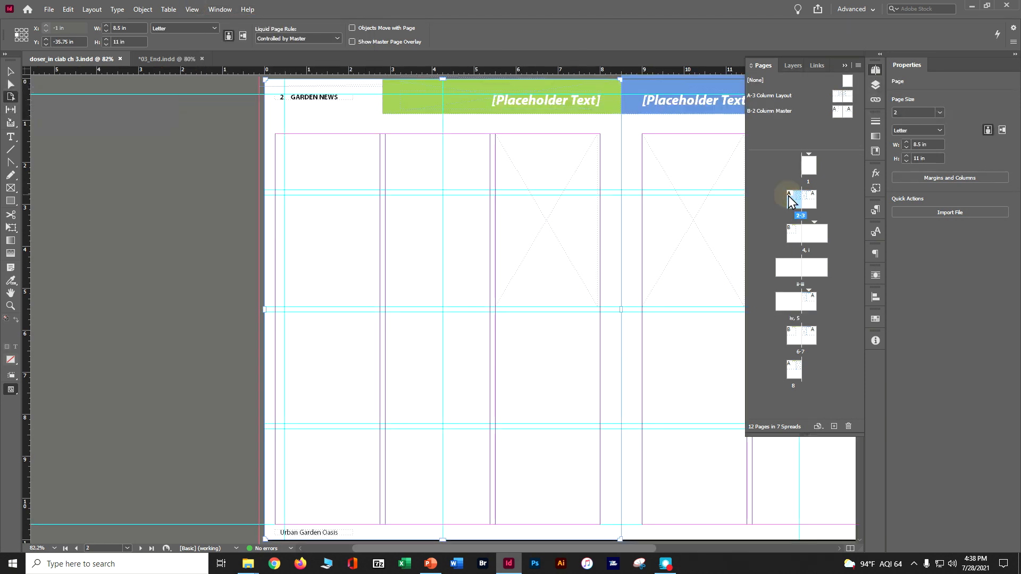
left_click(197, 10)
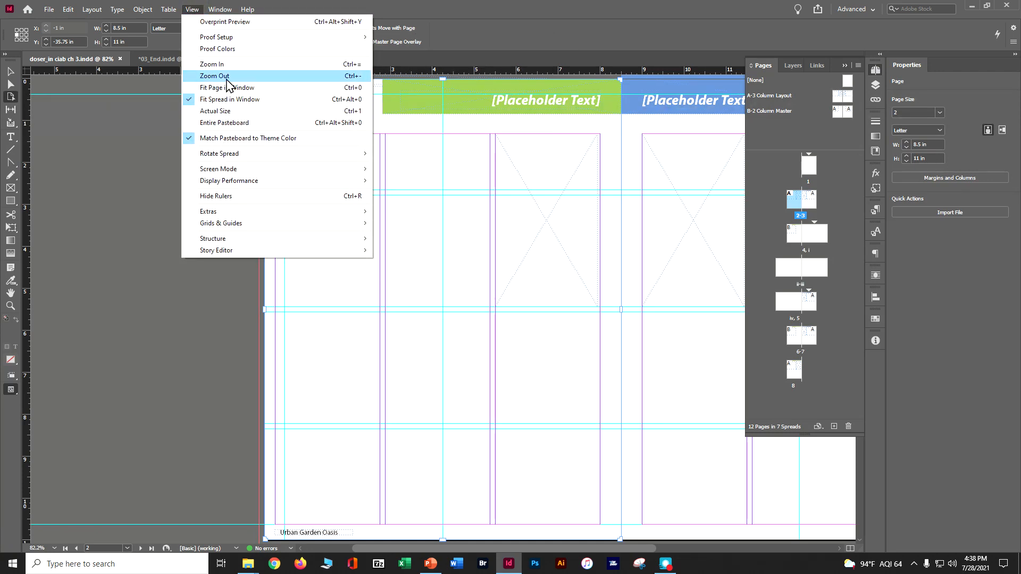
left_click(225, 103)
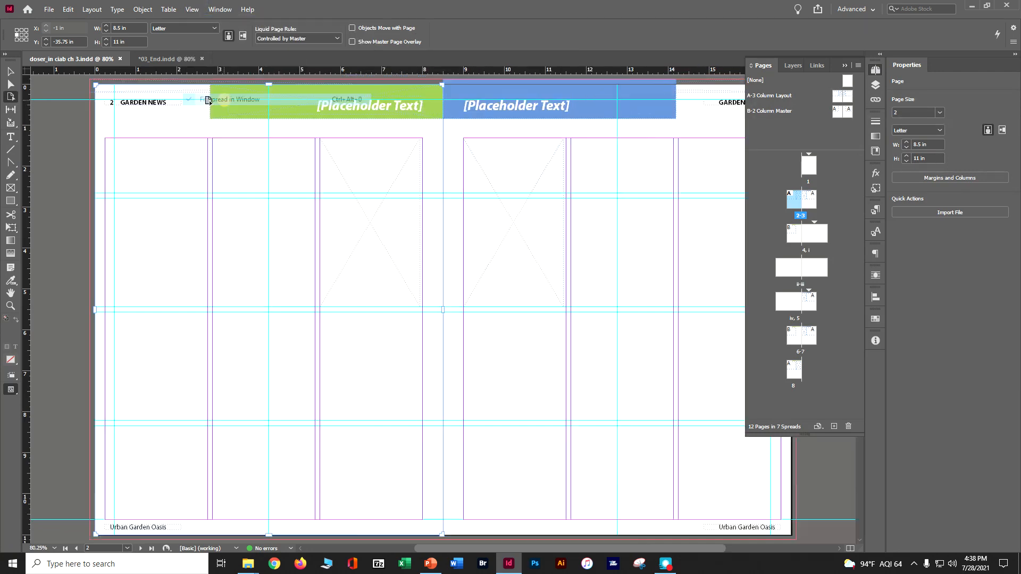
Load Article1.txt, Article2.txt, Graphic_1_HoneyBee-1.jpg and Graphic_2_GardenTools.jpg from the Links folder for placing.
left_click(11, 71)
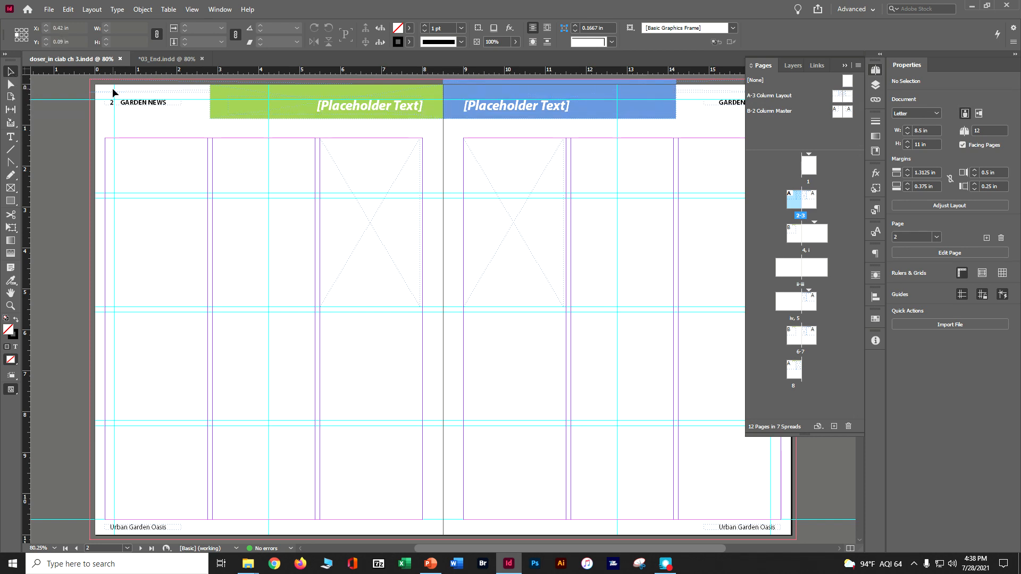
left_click(47, 9)
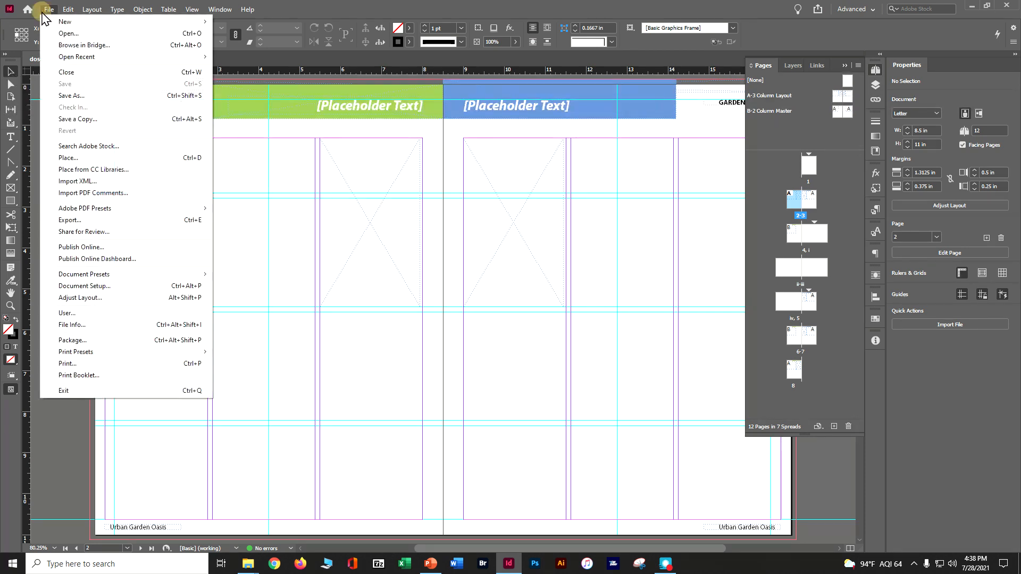
left_click(78, 158)
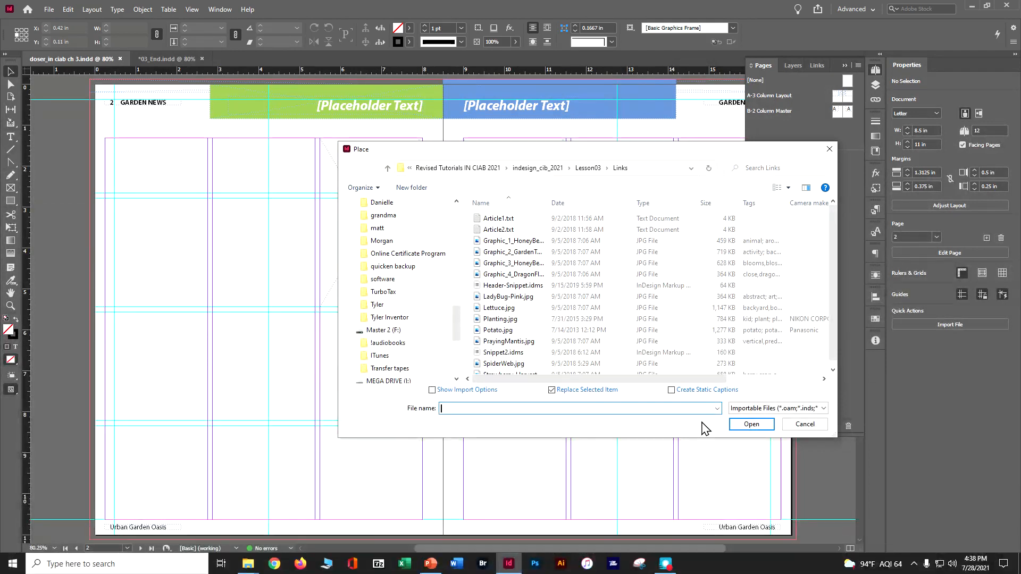
left_click(499, 218)
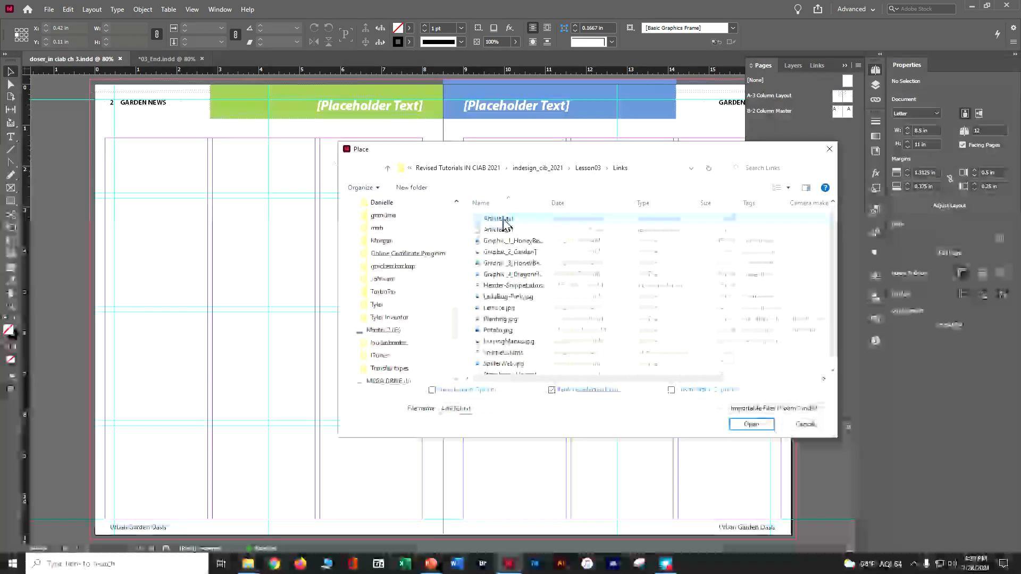
left_click(510, 230, "shift")
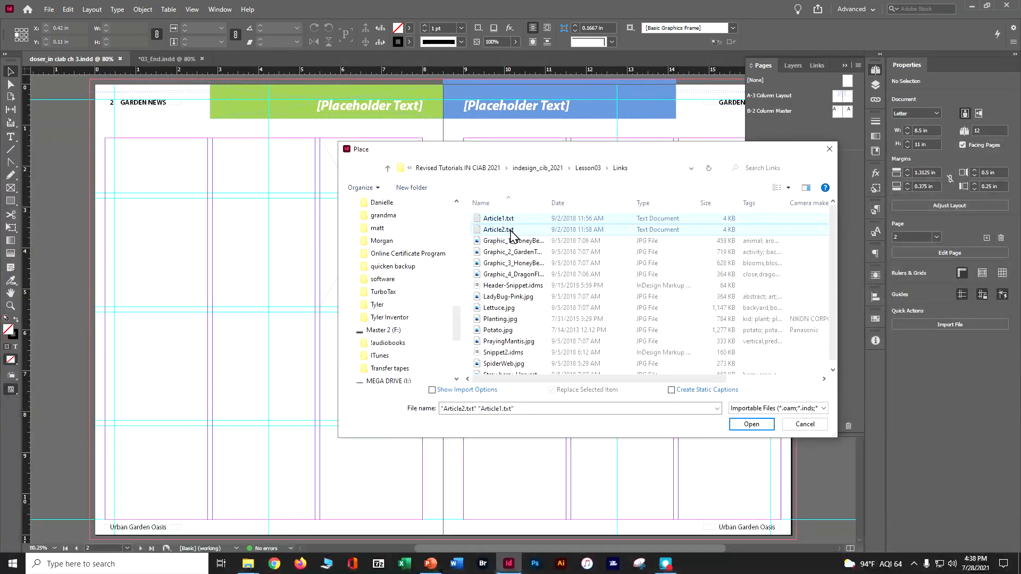
left_click(513, 241, "ctrl")
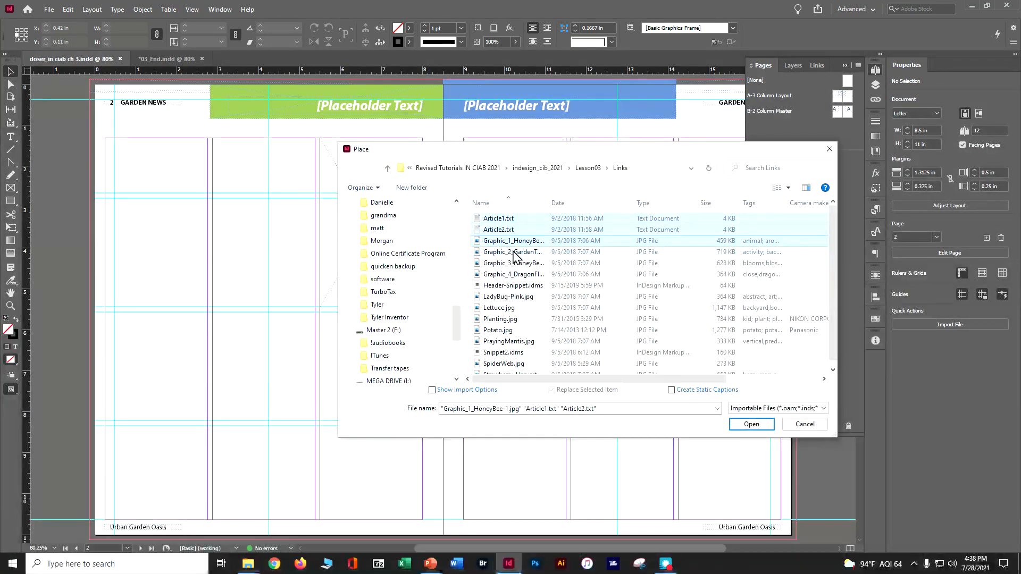
left_click(514, 253, "ctrl")
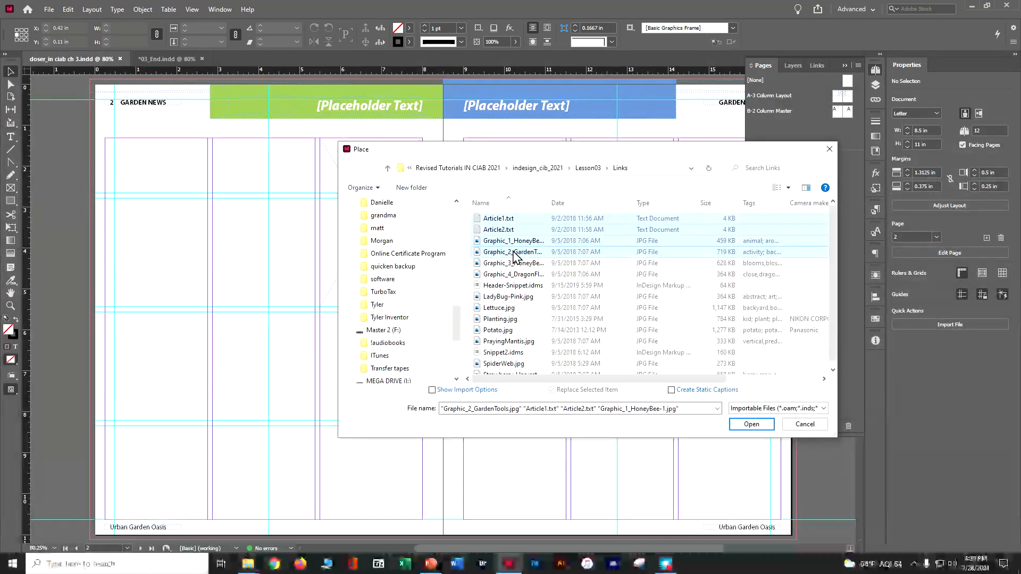
left_click(731, 422)
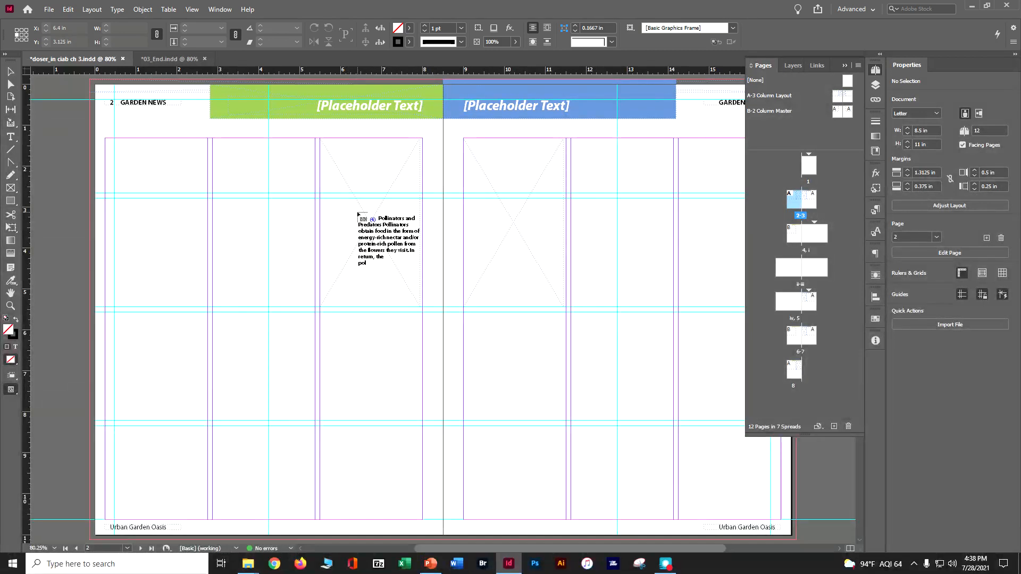
Try placing the Pollinators and Predators article in the first column of page 2, and undo the placement.
key("ctrl+equal")
key("ctrl+equal")
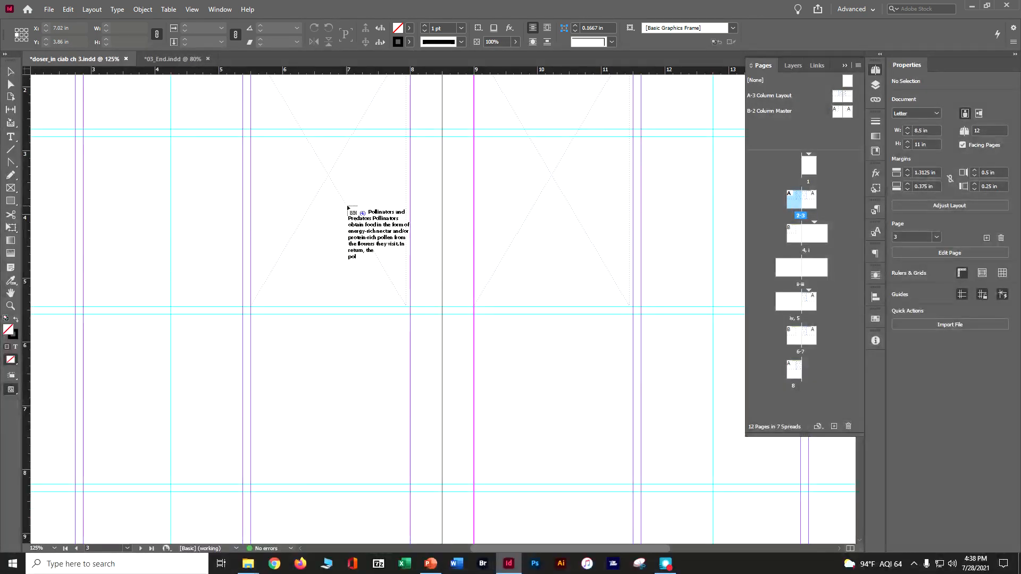
key("Escape")
key("ctrl+minus")
key("ctrl+minus")
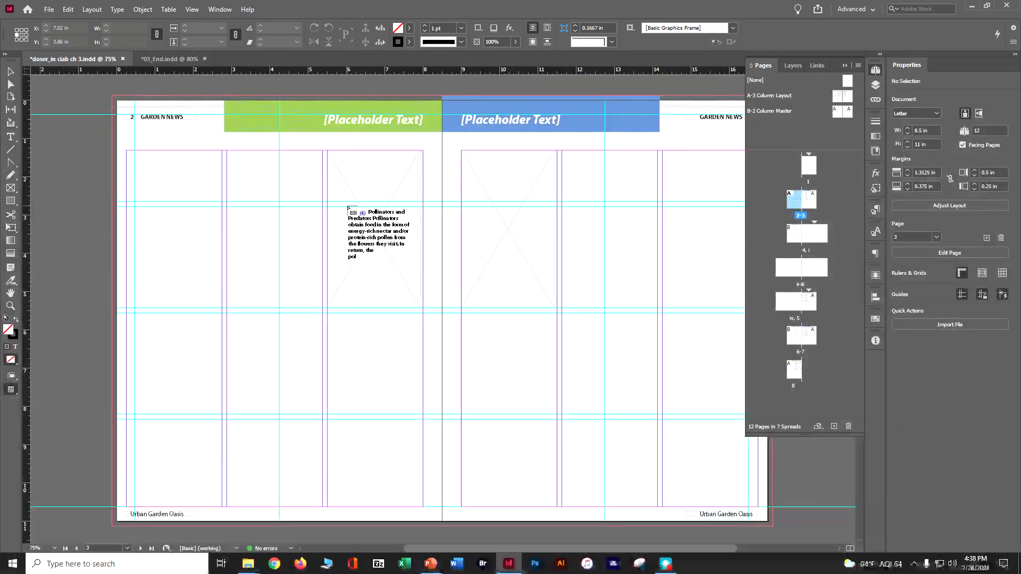
left_click(135, 151)
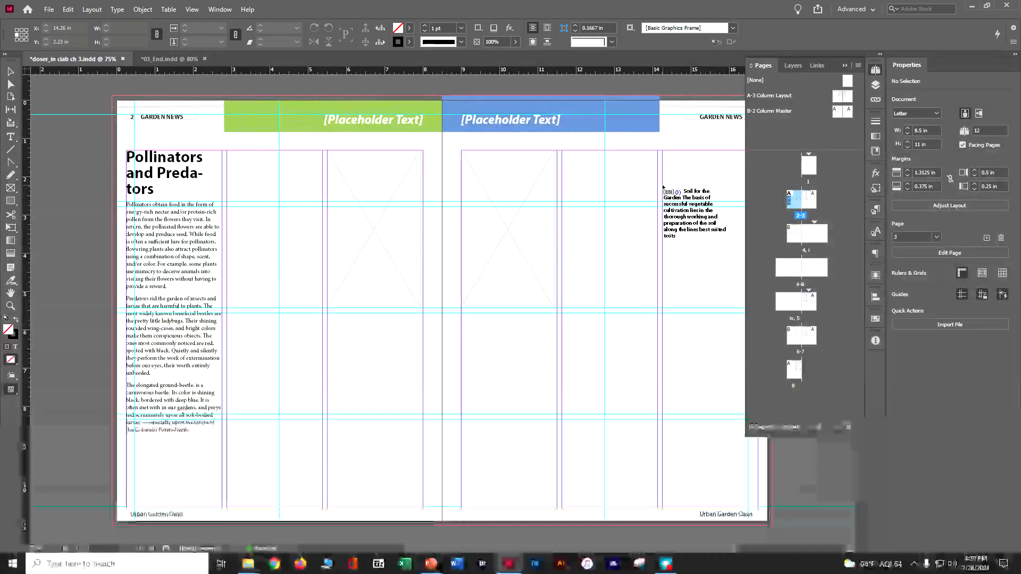
key("ctrl+z")
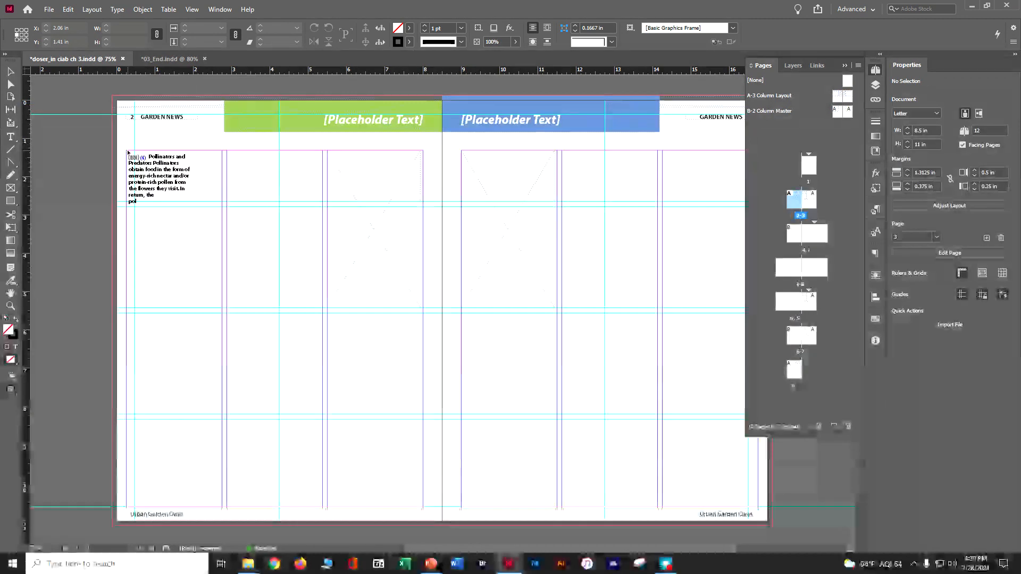
Place the Pollinators article in page 2's first column, the Soil article from page 3's second column, and the two photos in the placeholder frames.
left_click(136, 157)
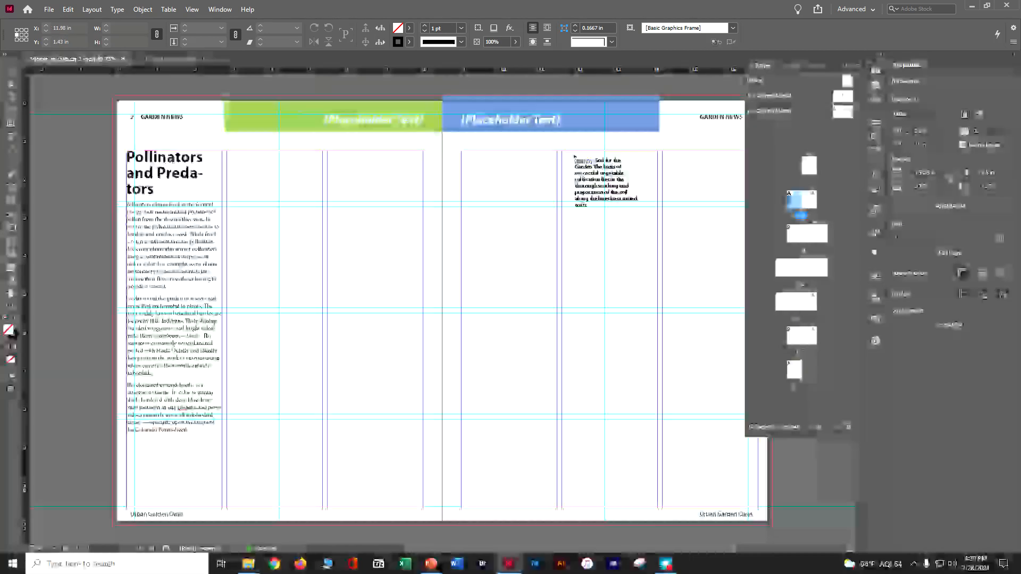
left_click(574, 156)
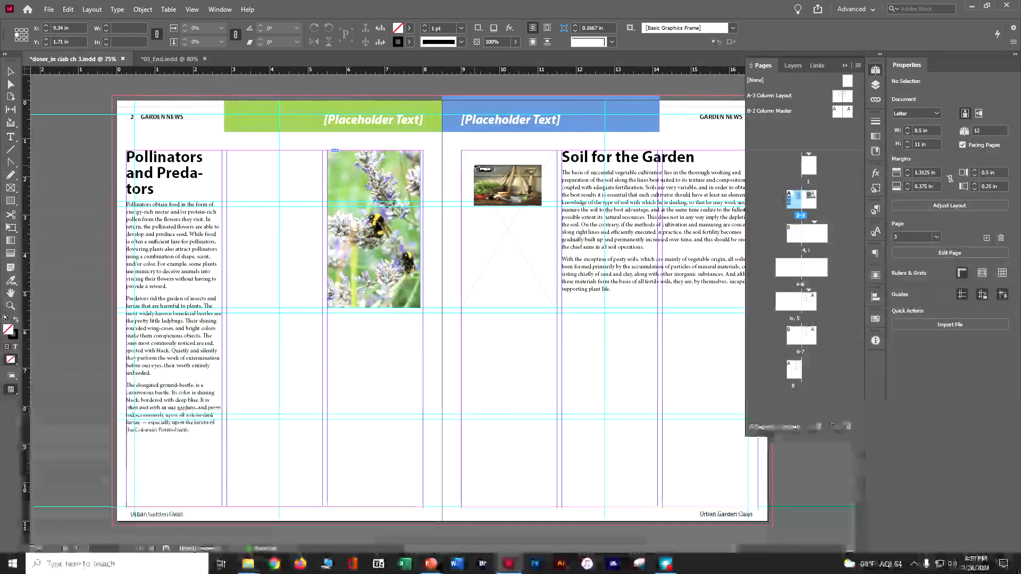
left_click(474, 164)
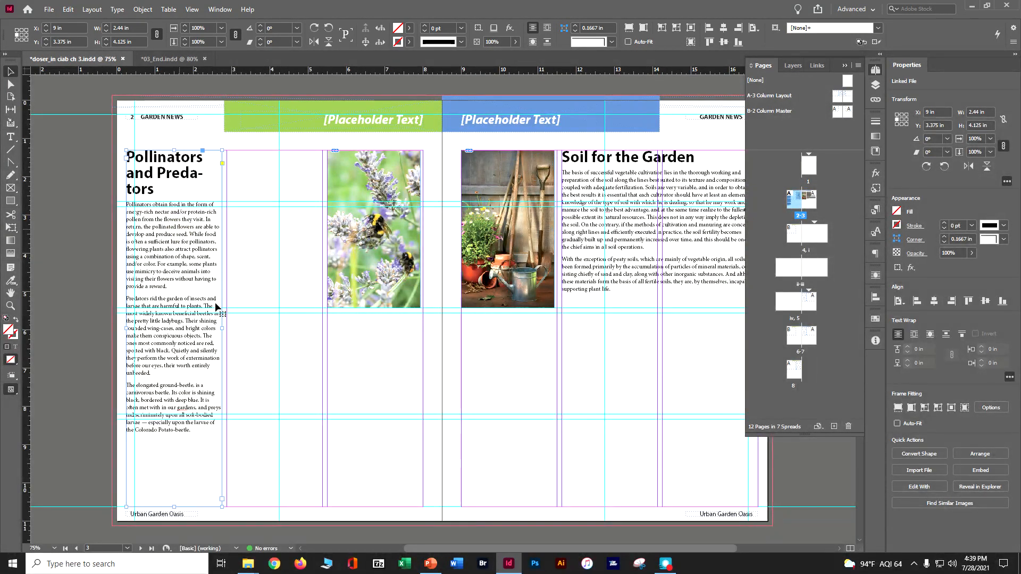
Widen the Pollinators and Predators text frame to 5.125 in so it spans two columns of page 2, and save the document.
left_click(204, 287)
left_click_drag(313, 340, 311, 333)
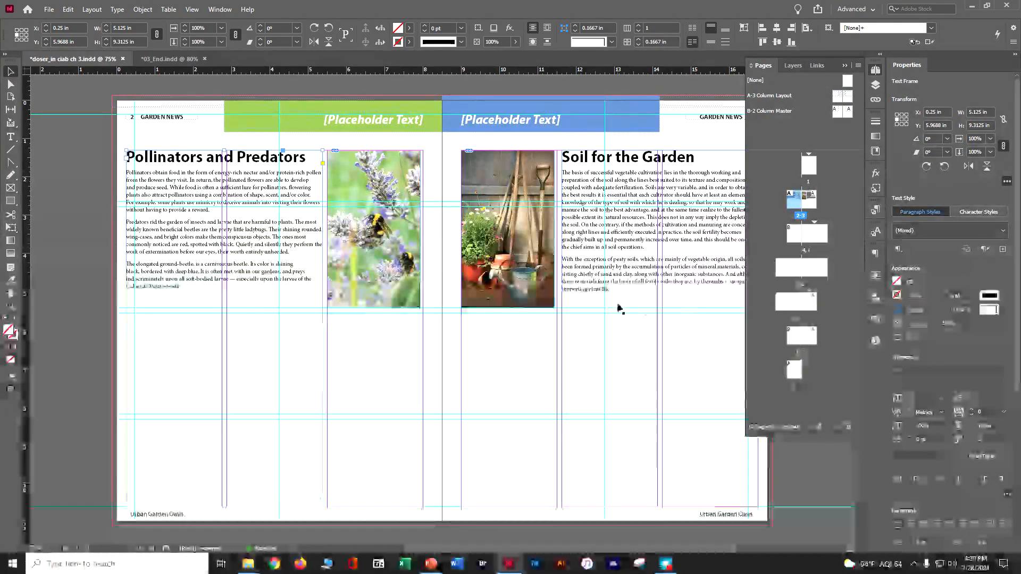
left_click(852, 63)
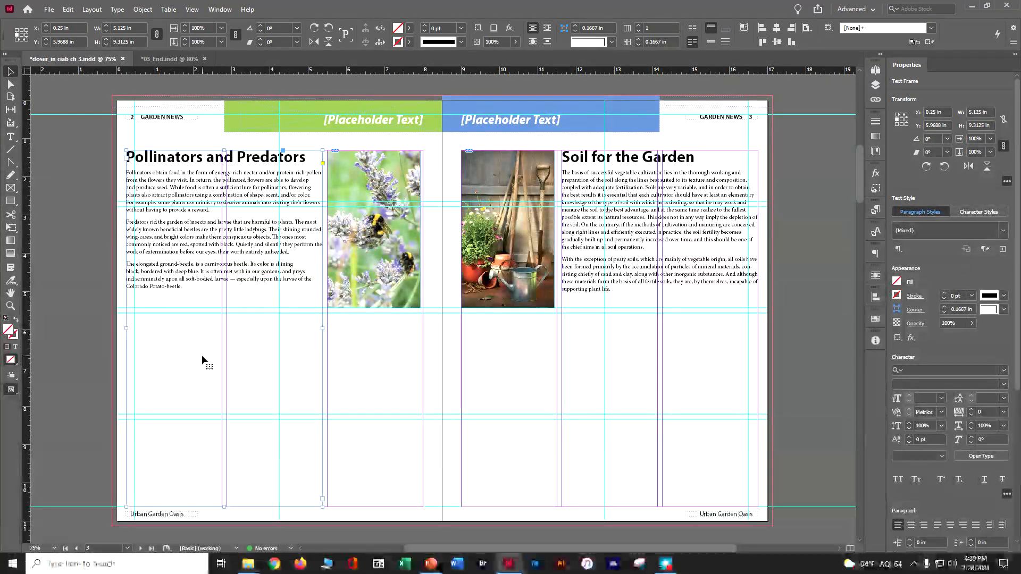
key("ctrl+s")
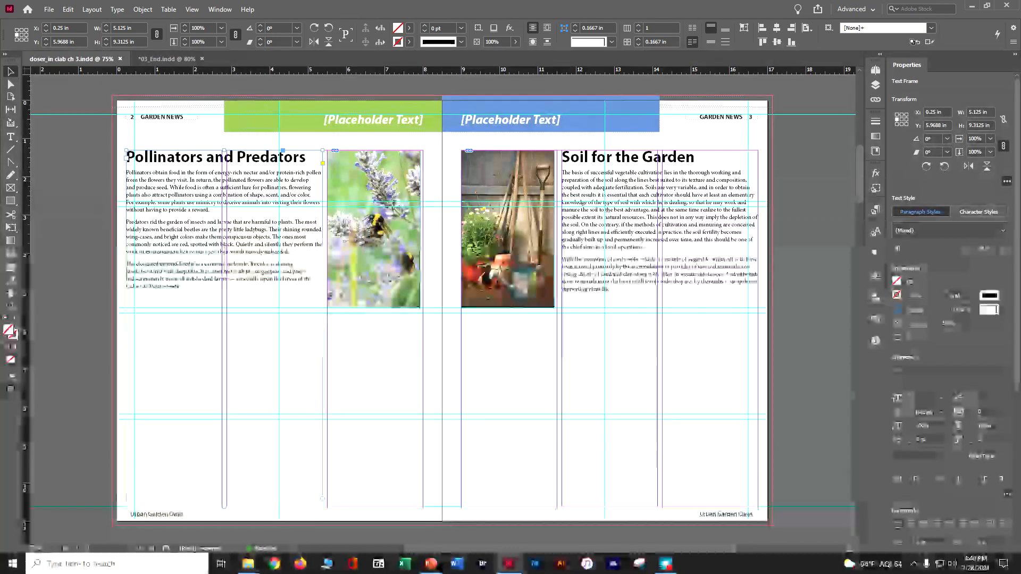
Place Snippet2.idms on the spread of pages 2-3, starting at the upper-left bleed corner of page 2.
left_click(50, 15)
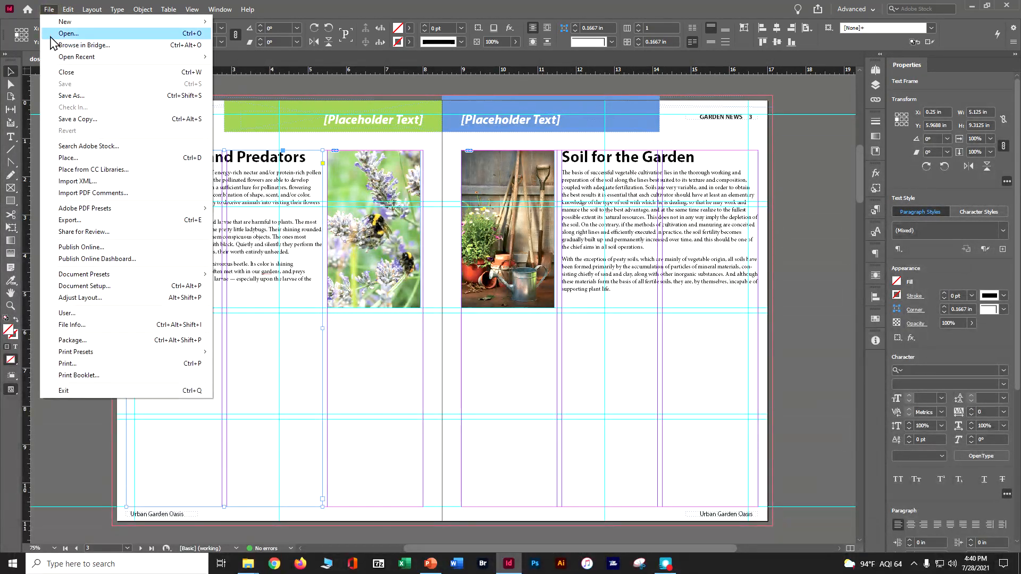
left_click(71, 158)
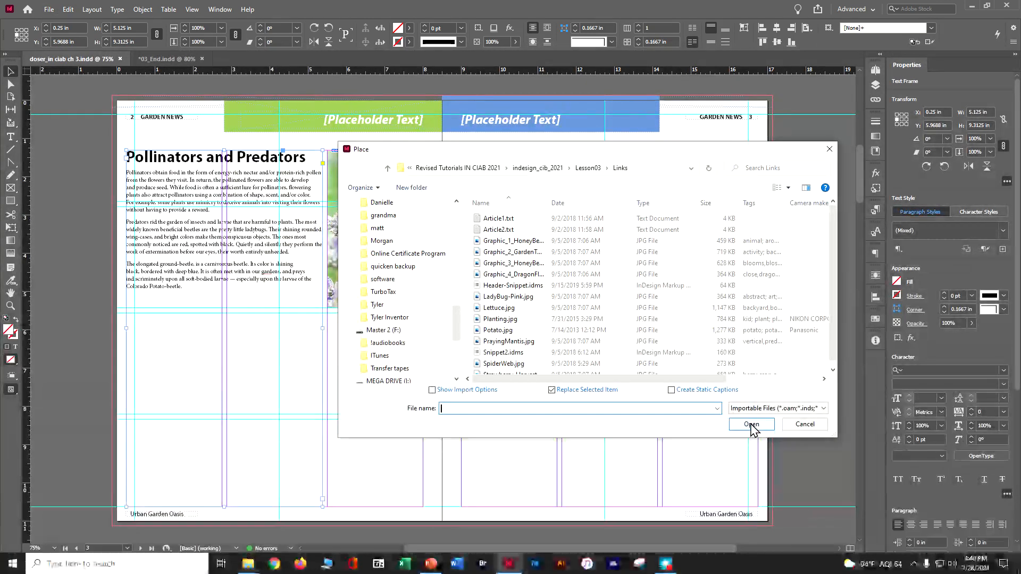
left_click(523, 353)
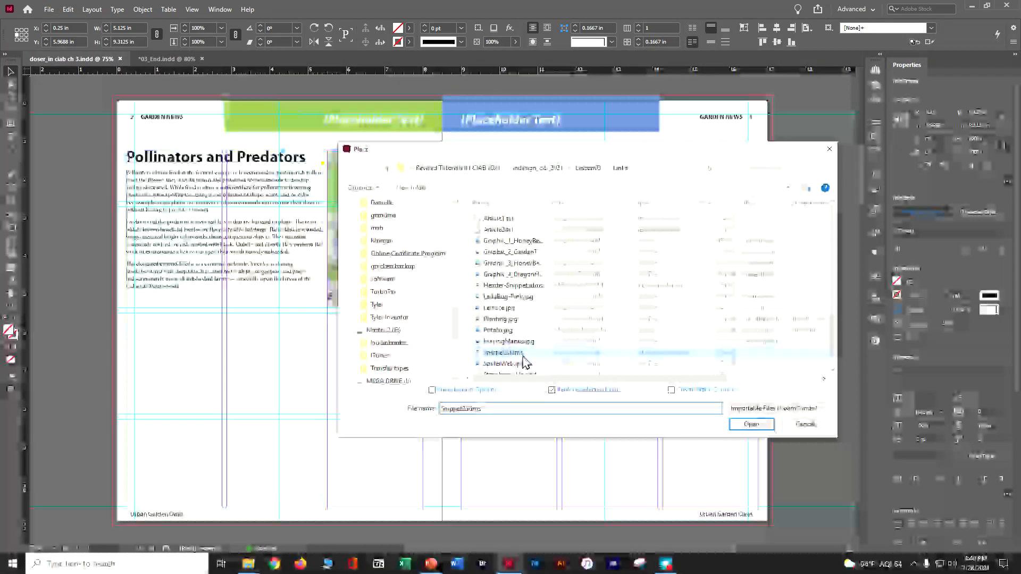
left_click(737, 431)
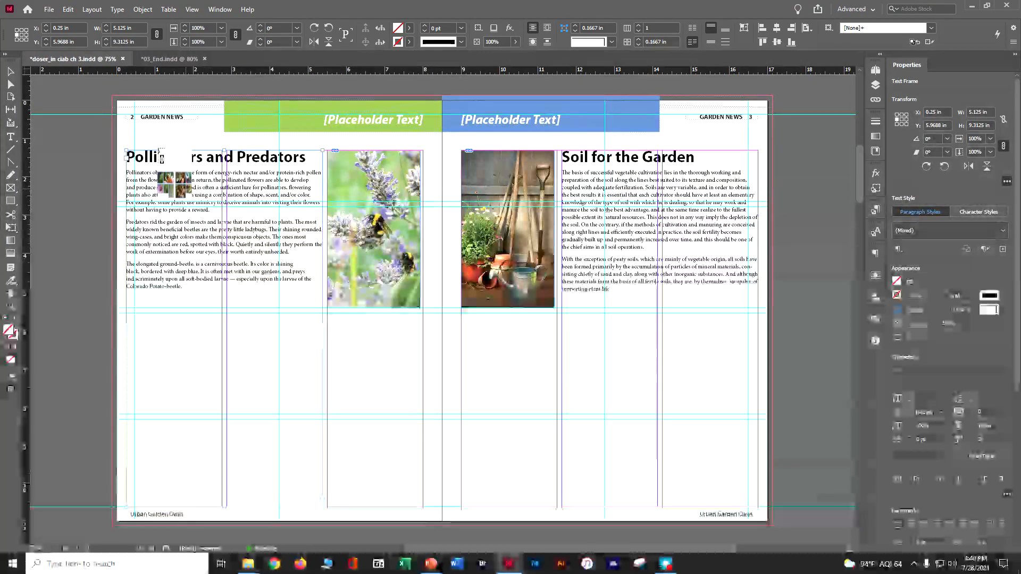
left_click(112, 100)
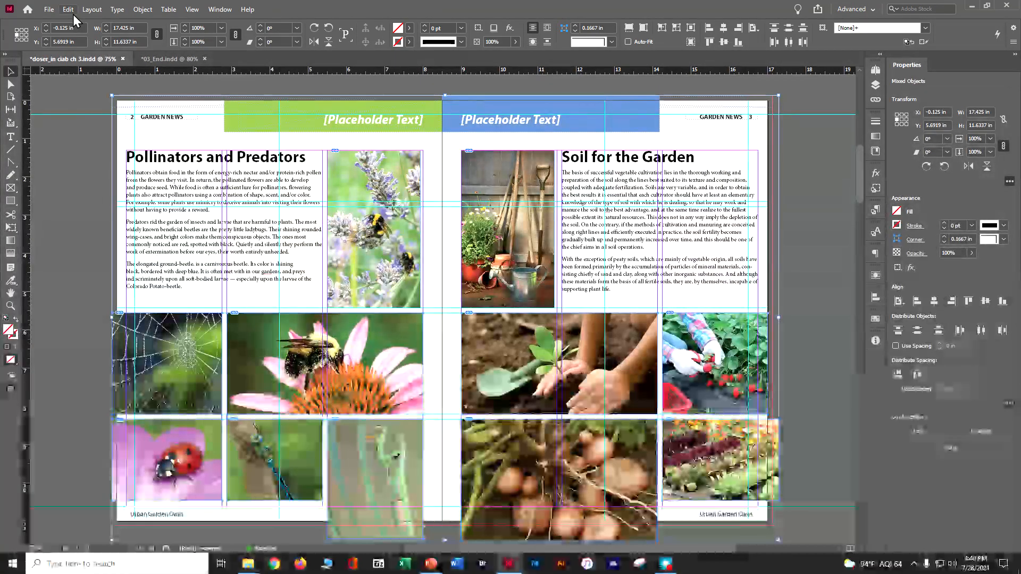
Deselect all the placed snippet objects and save the document.
left_click(72, 14)
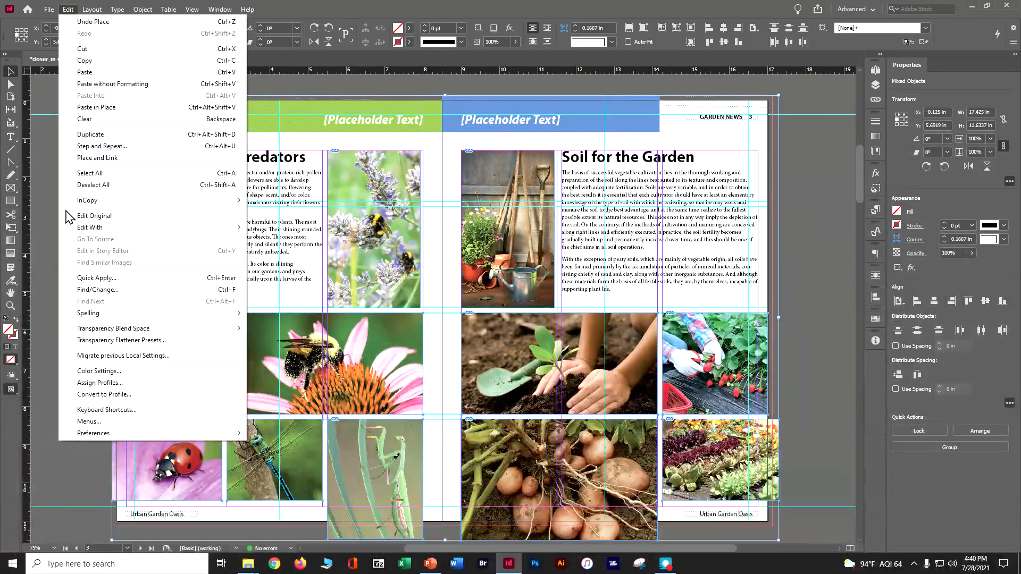
left_click(79, 186)
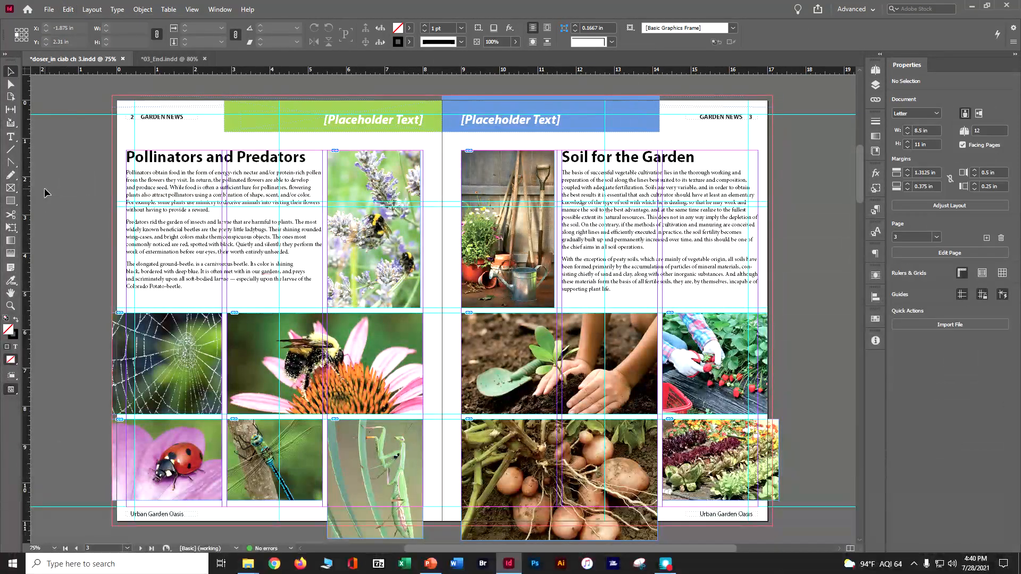
key("ctrl+s")
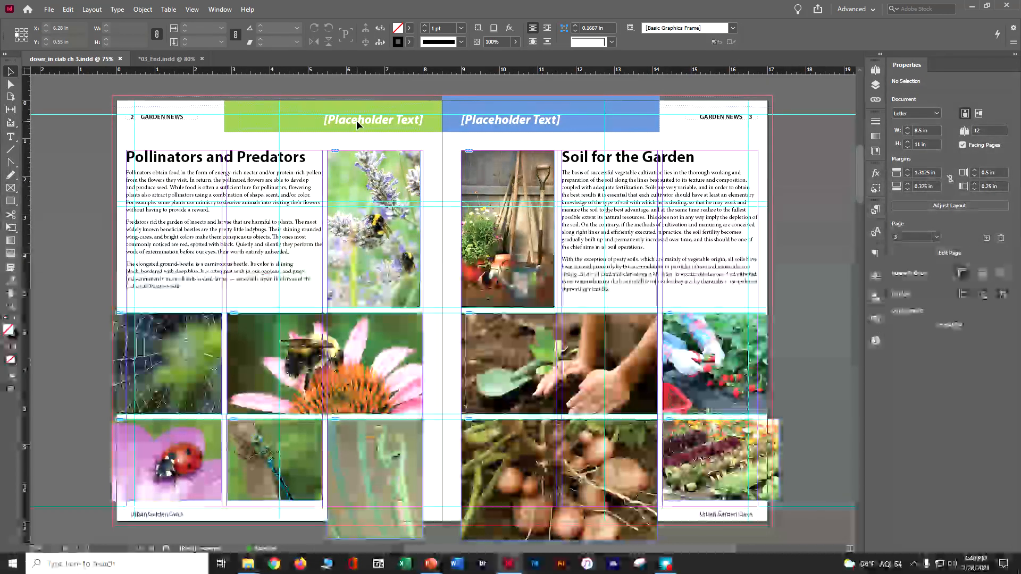
Replace the placeholder text in page 2's green header banner with "Bees and Bugs".
left_click(17, 137)
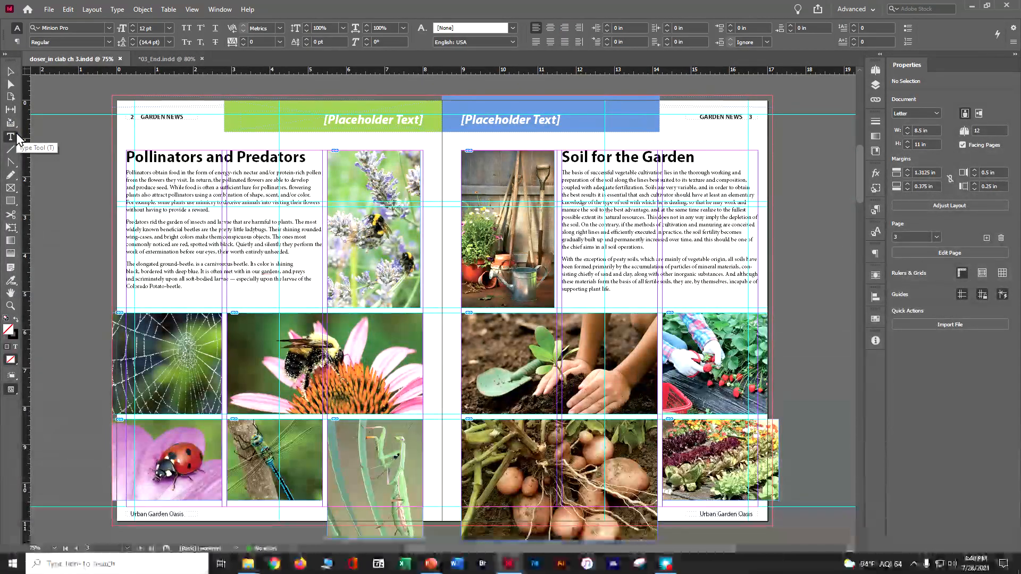
left_click(366, 120)
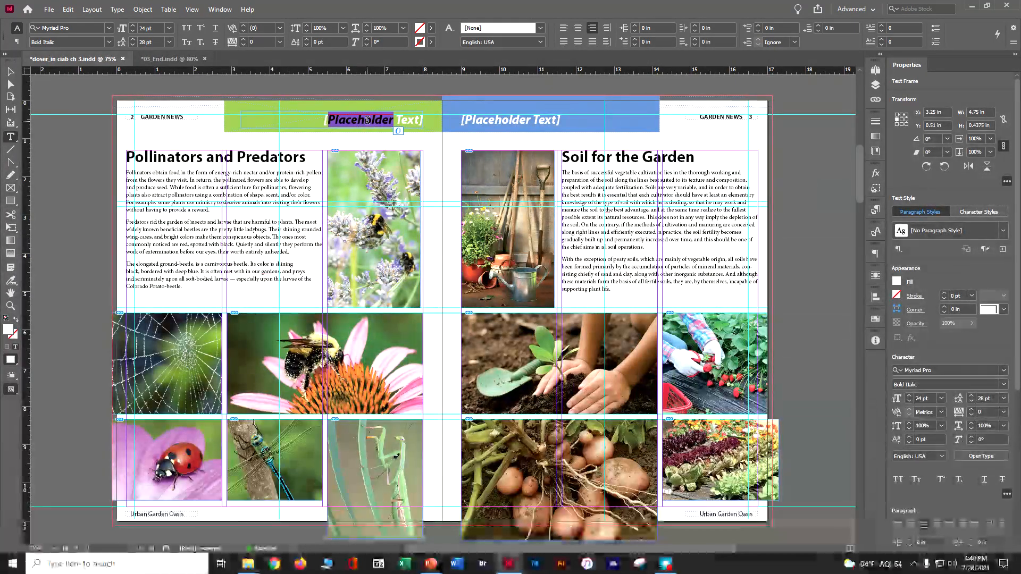
triple_click(367, 119)
type("Bees")
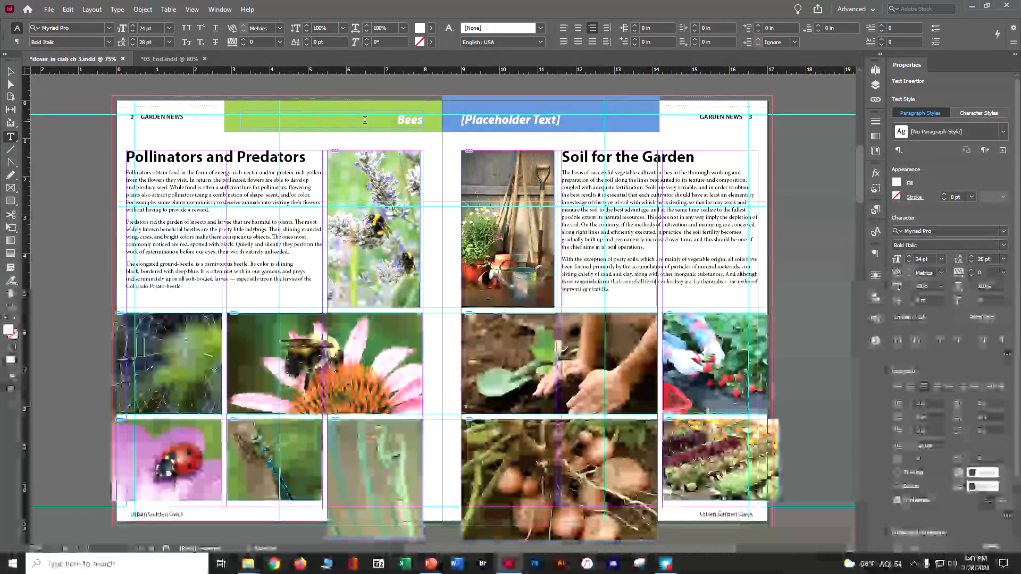
type(" and Bugs")
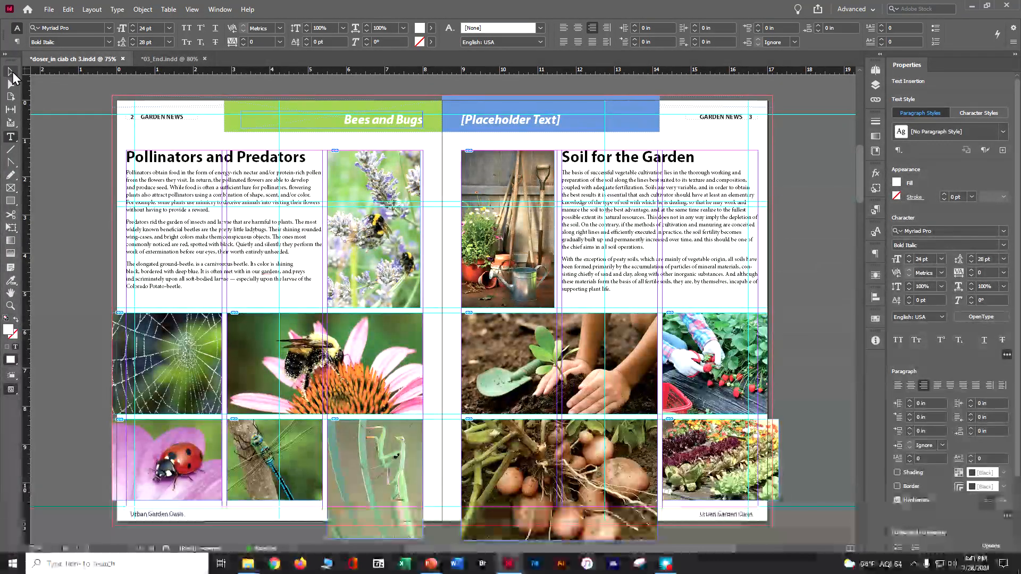
left_click(11, 73)
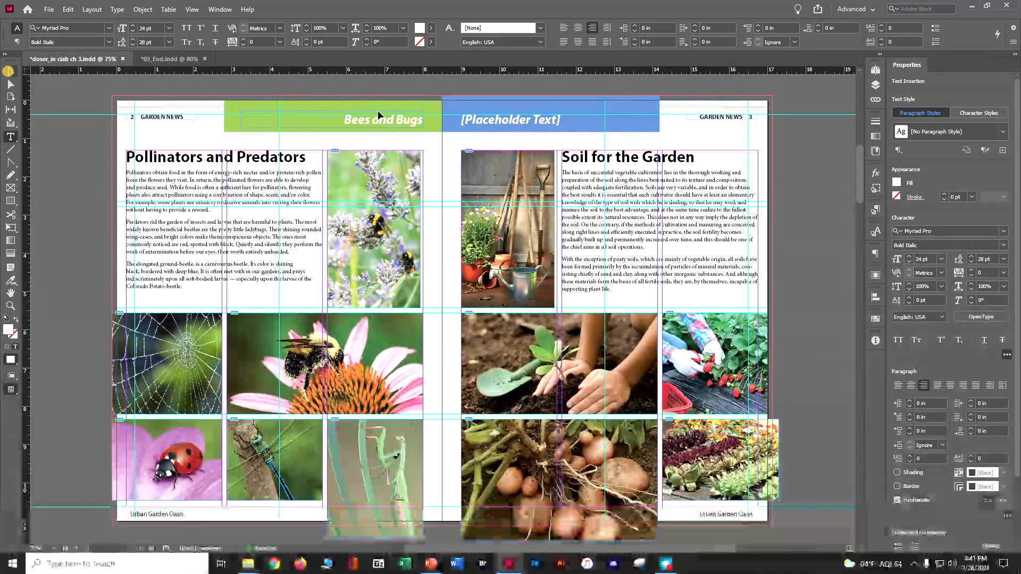
Replace the placeholder text in page 3's blue header banner with "Gardening Tips" and save the document.
left_click(490, 126)
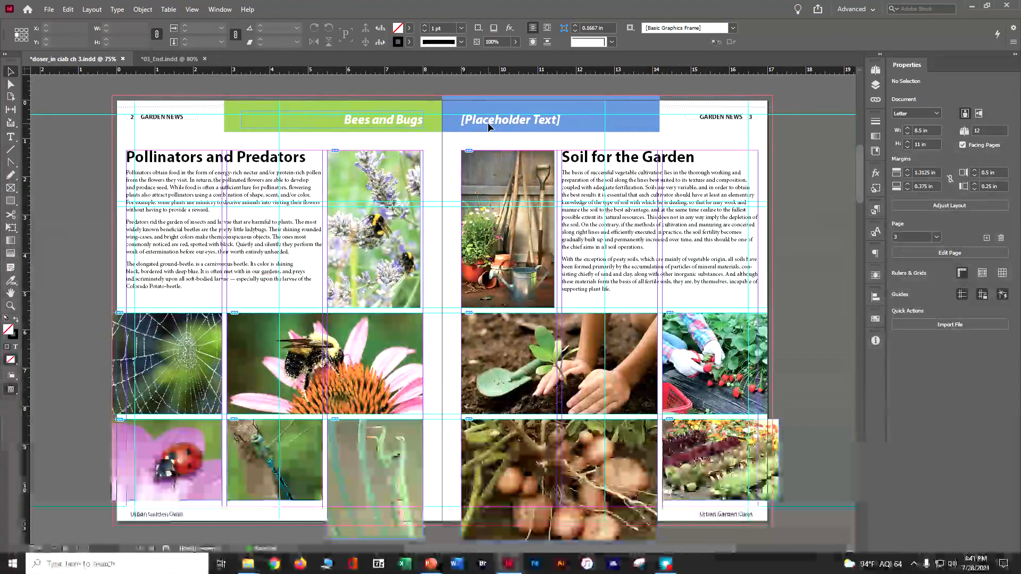
left_click(10, 138)
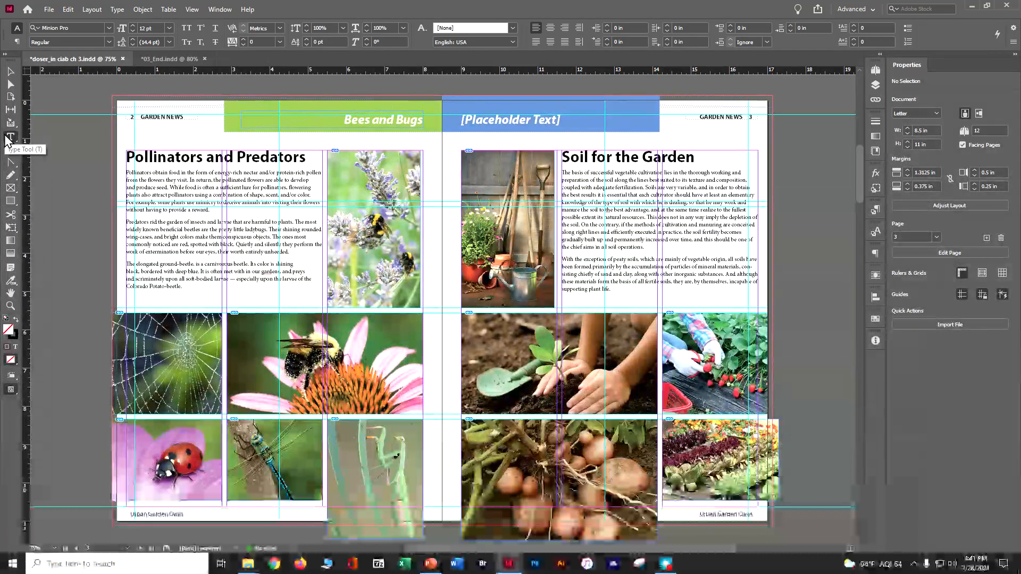
left_click(499, 119)
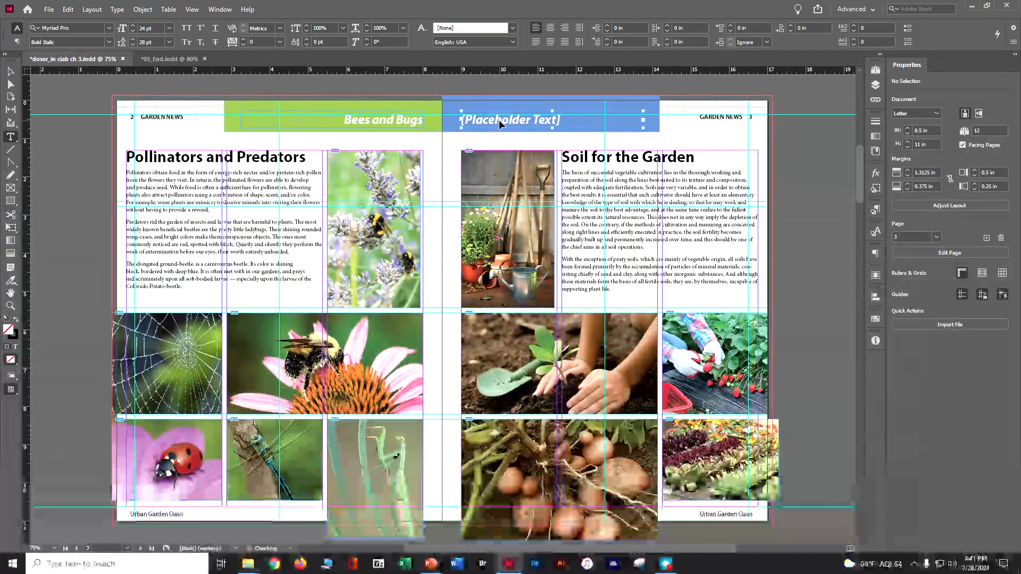
triple_click(499, 120)
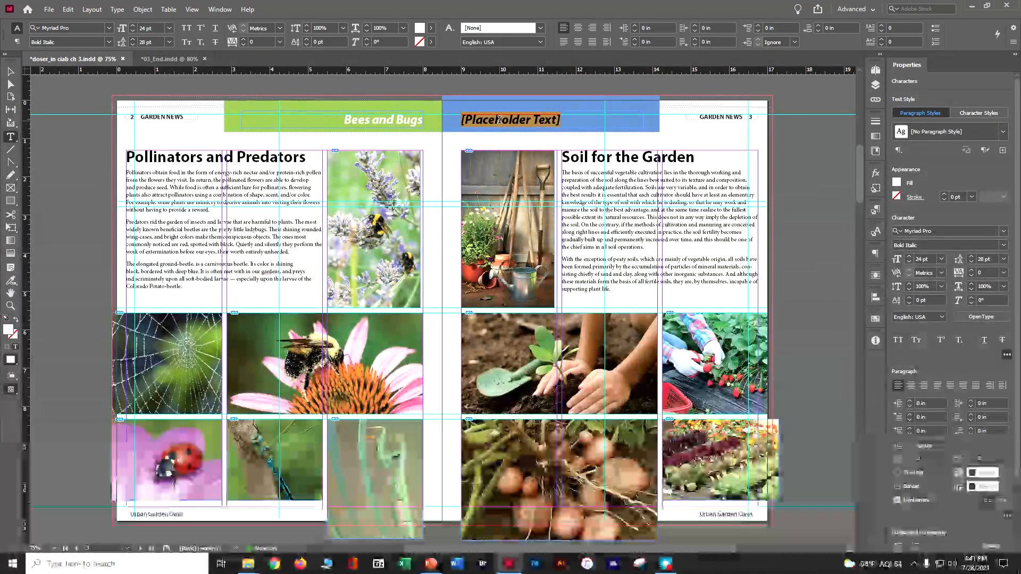
type("gar")
key("BackSpace")
key("BackSpace")
key("BackSpace")
type("G")
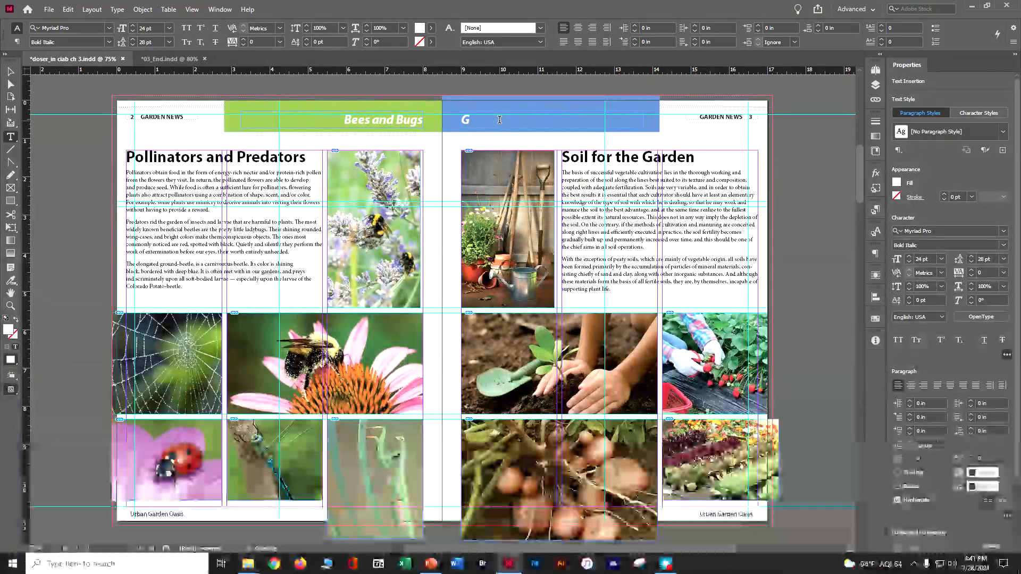
type("ardening Tips")
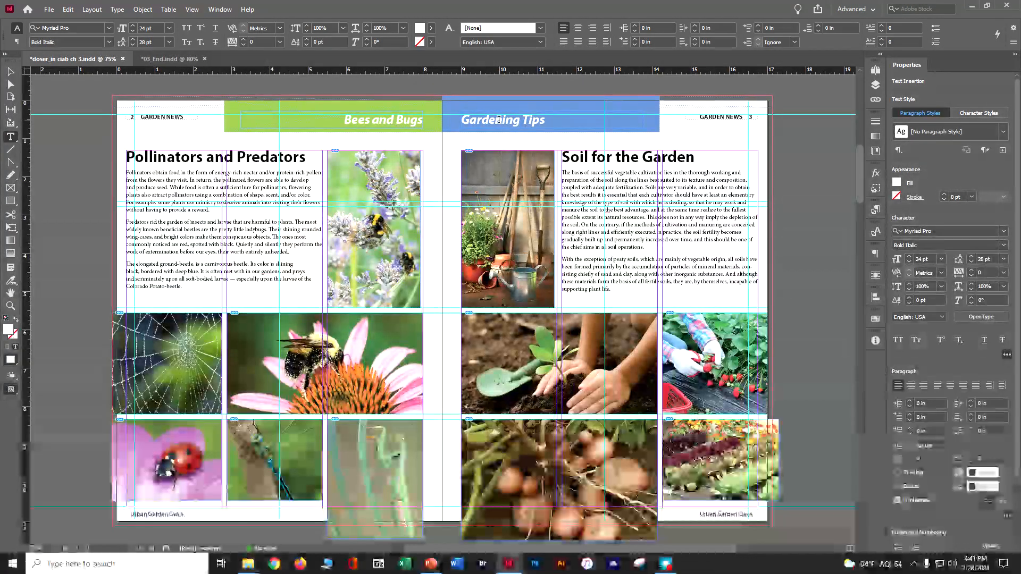
key("ctrl+s")
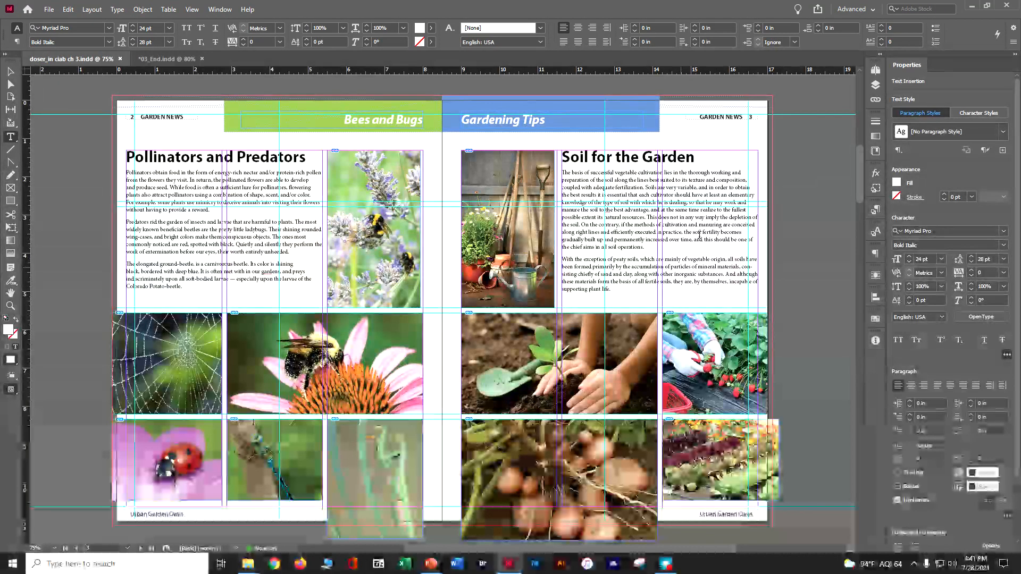
left_click(876, 71)
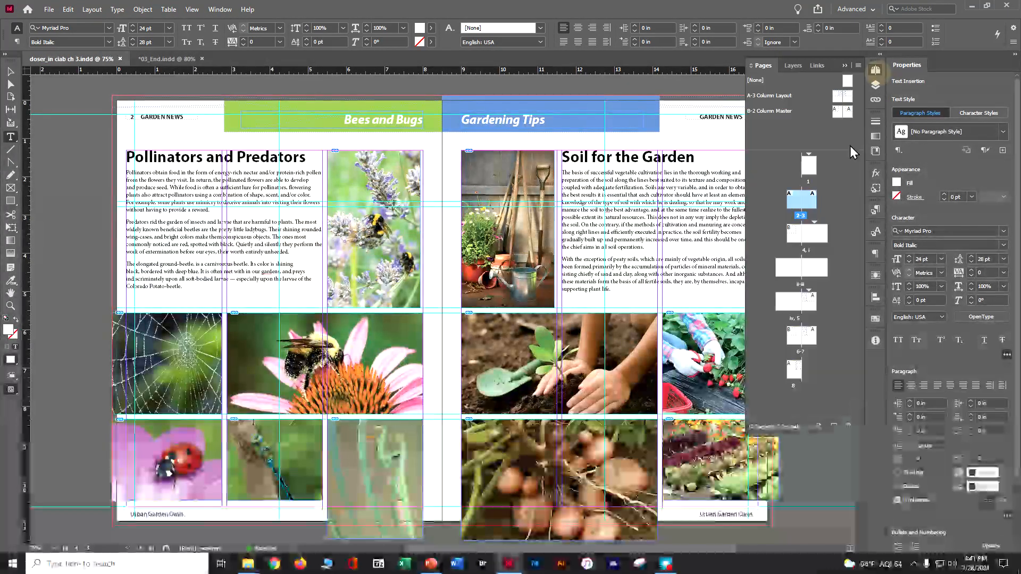
double_click(801, 337)
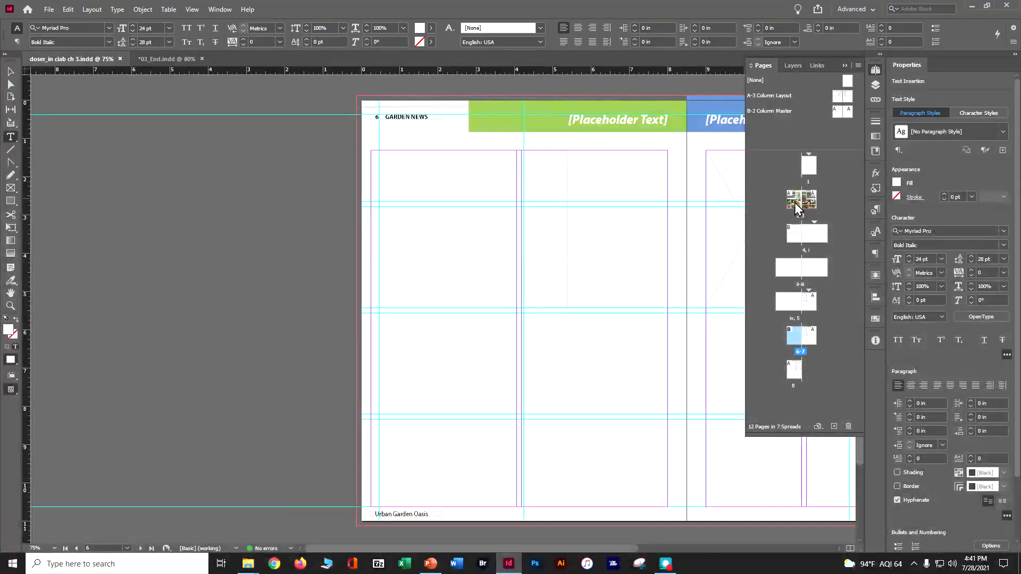
double_click(794, 203)
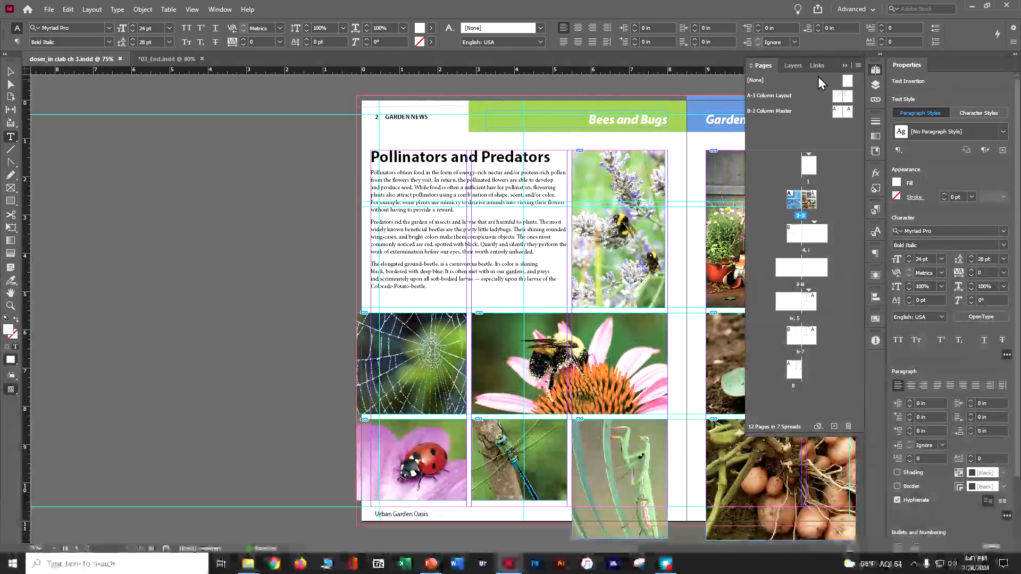
left_click(687, 176)
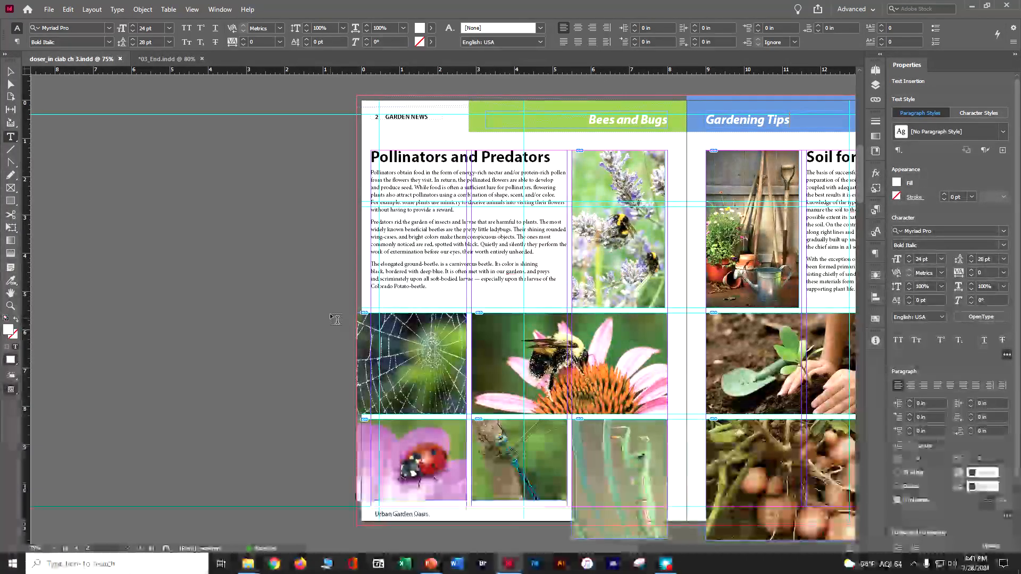
Shorten the praying mantis and potato photo frames to 2.7813 in high so their lower edges meet the bleed guide.
scroll(330, 296, "down", 3)
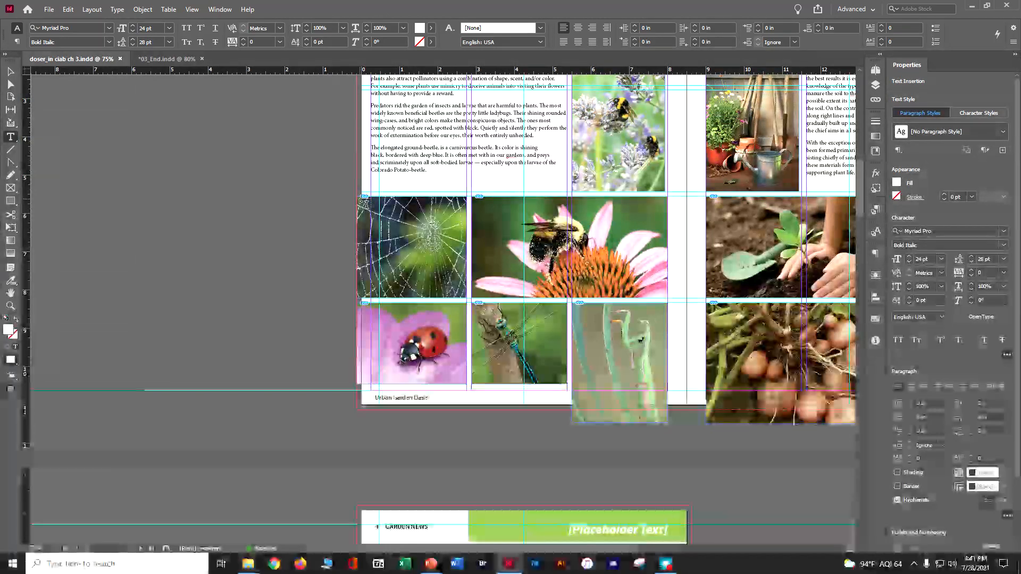
left_click(10, 72)
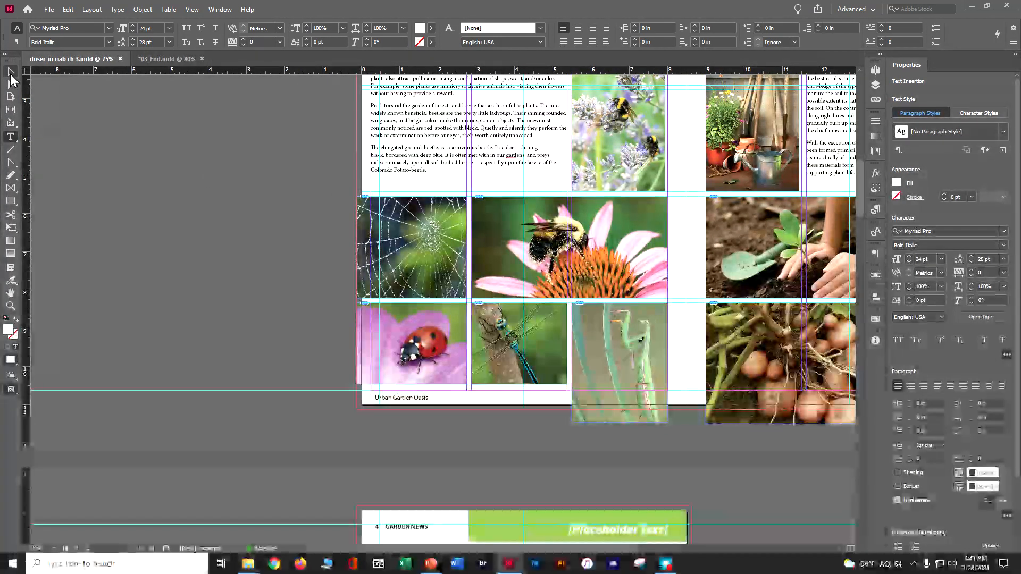
left_click(164, 219)
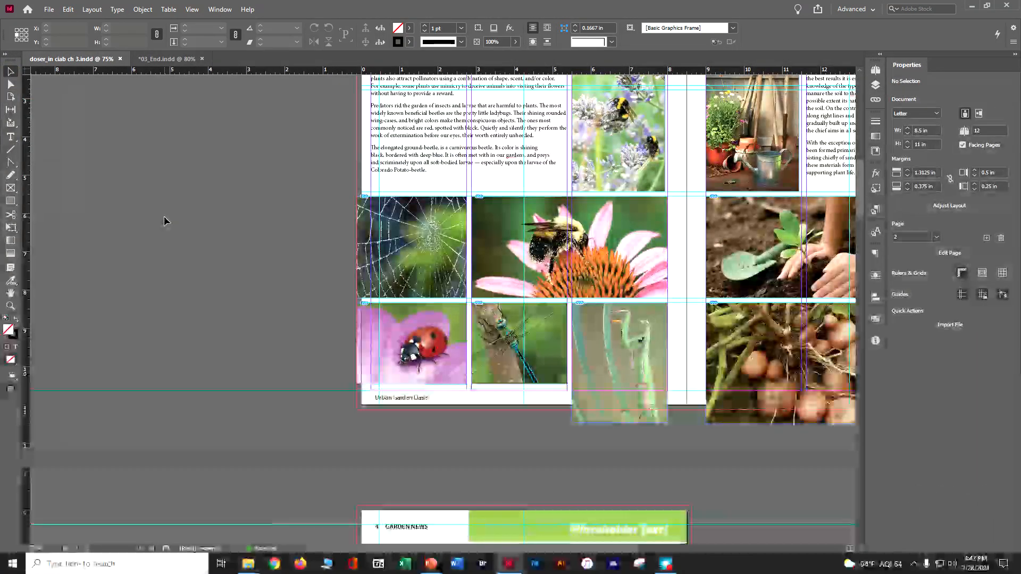
left_click(622, 424)
left_click_drag(617, 425, 618, 412)
left_click_drag(613, 550, 710, 541)
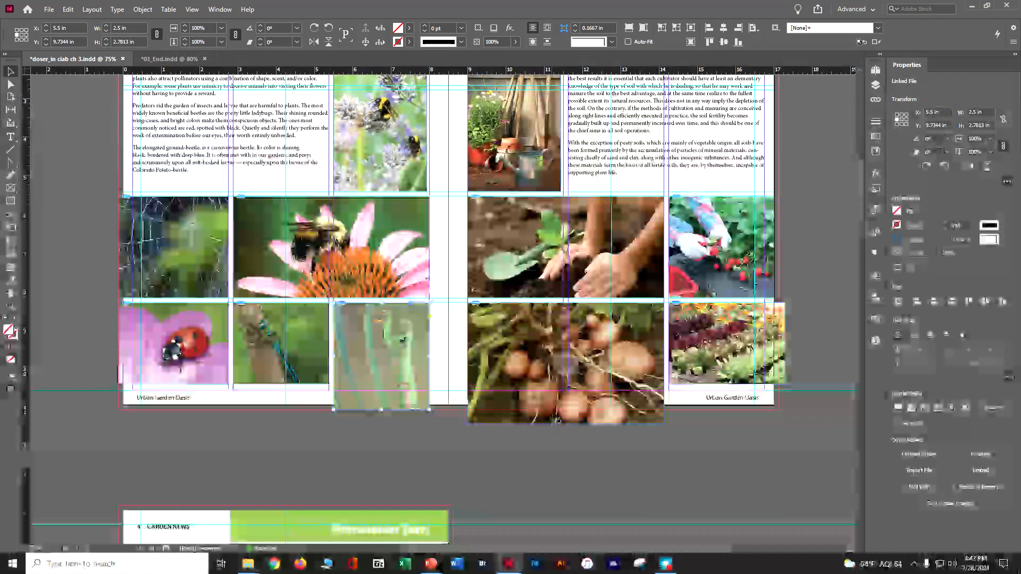
left_click(558, 423)
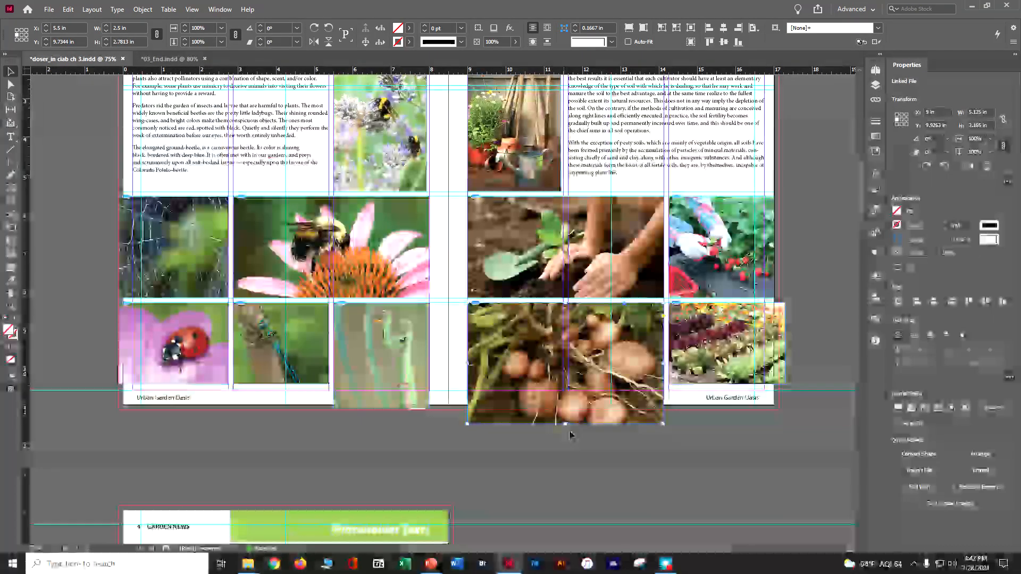
left_click_drag(566, 410, 566, 409)
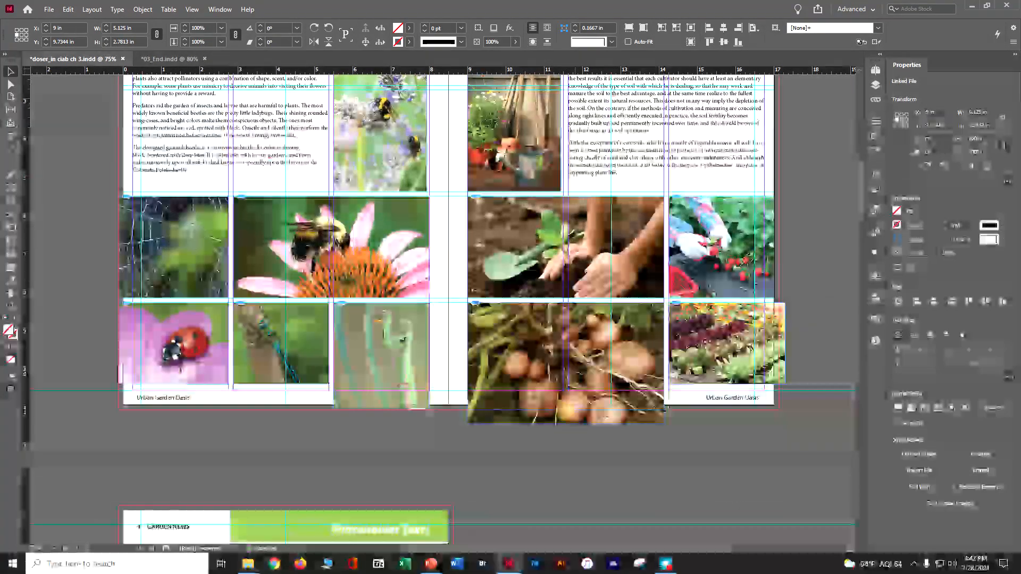
Resize the vegetable bed and strawberry photo frames on page 3 to 2.875 in wide, ending at the outer bleed guide, and save the document.
left_click(782, 352)
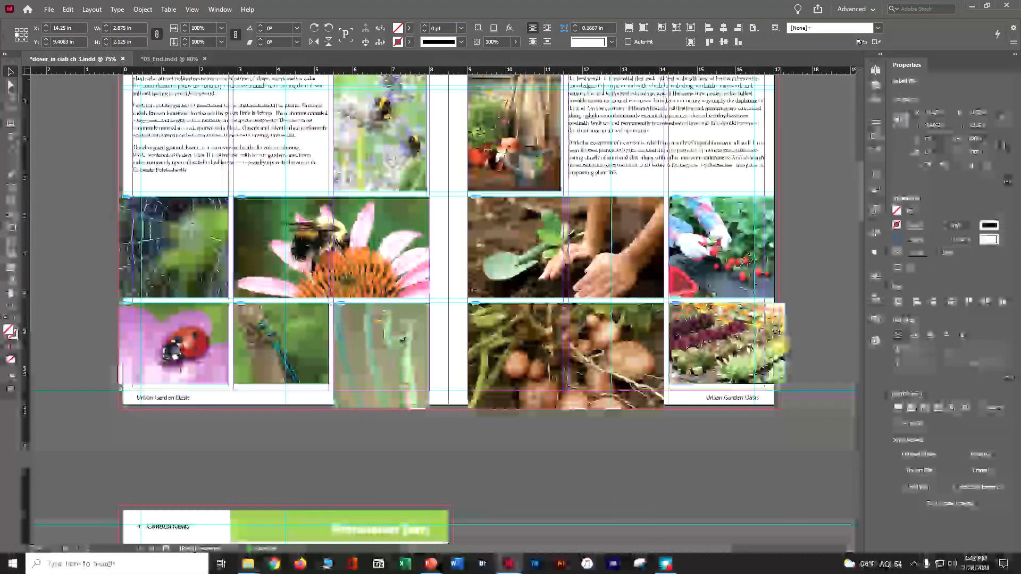
left_click_drag(775, 248, 777, 247)
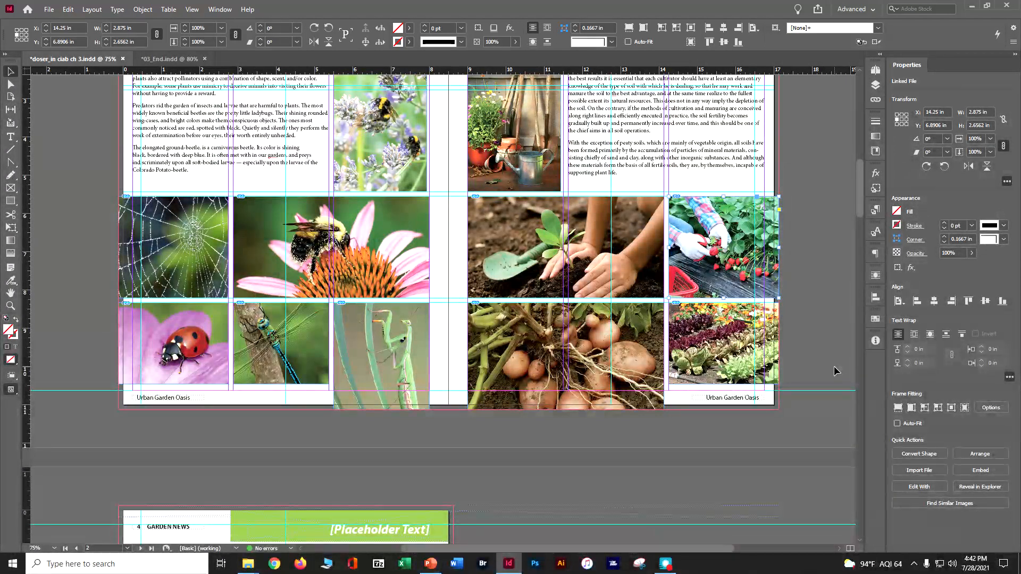
key("ctrl+s")
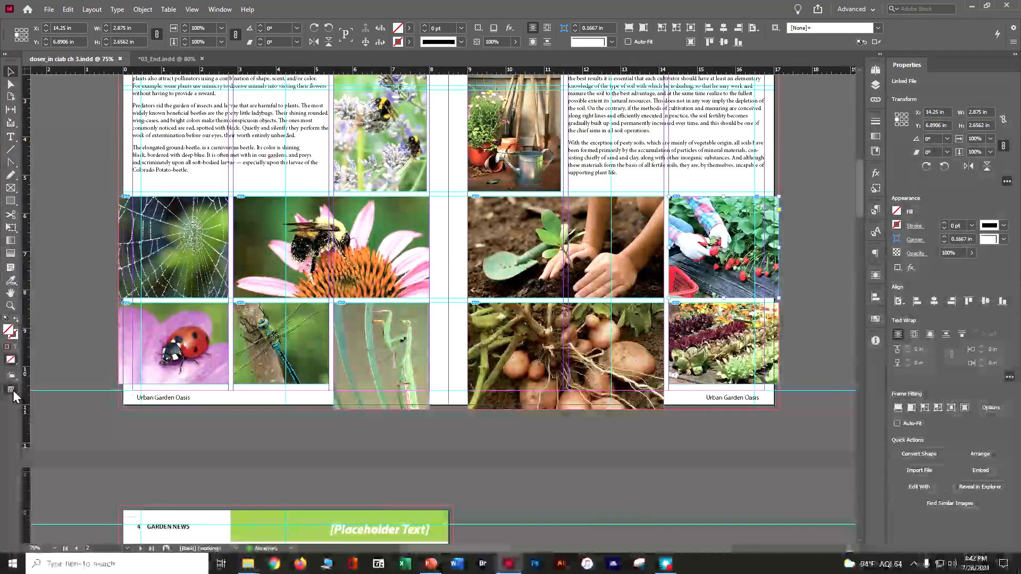
Switch the screen mode to Preview and review the layout of the page 2-3 spread.
left_click(14, 391)
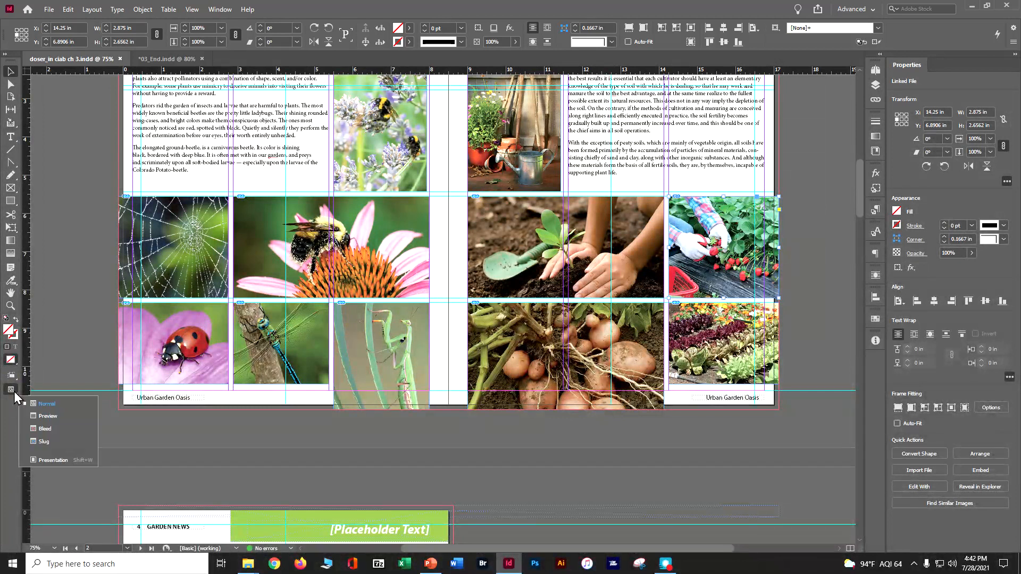
left_click(36, 413)
scroll(403, 482, "up", 5)
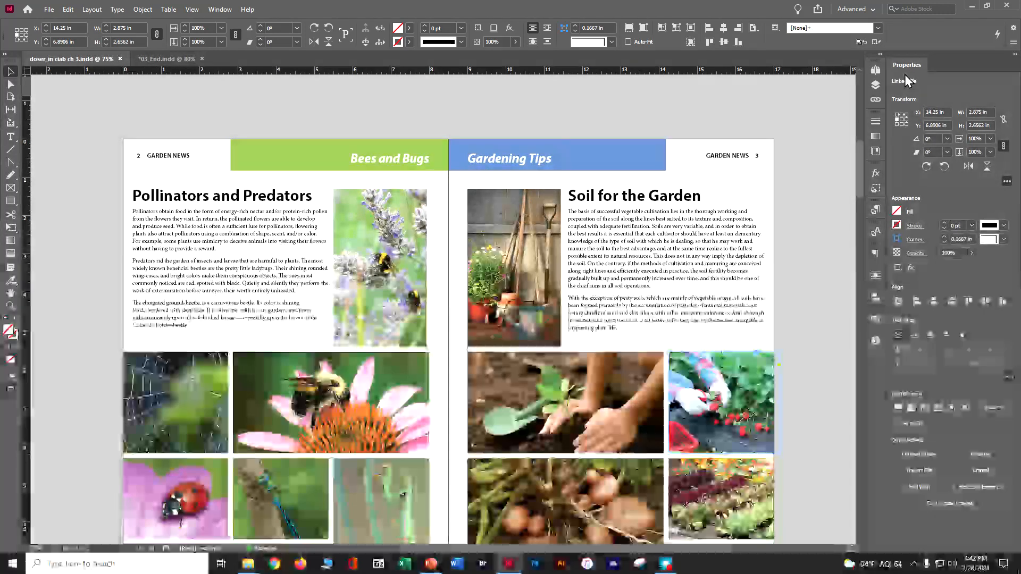
left_click(875, 73)
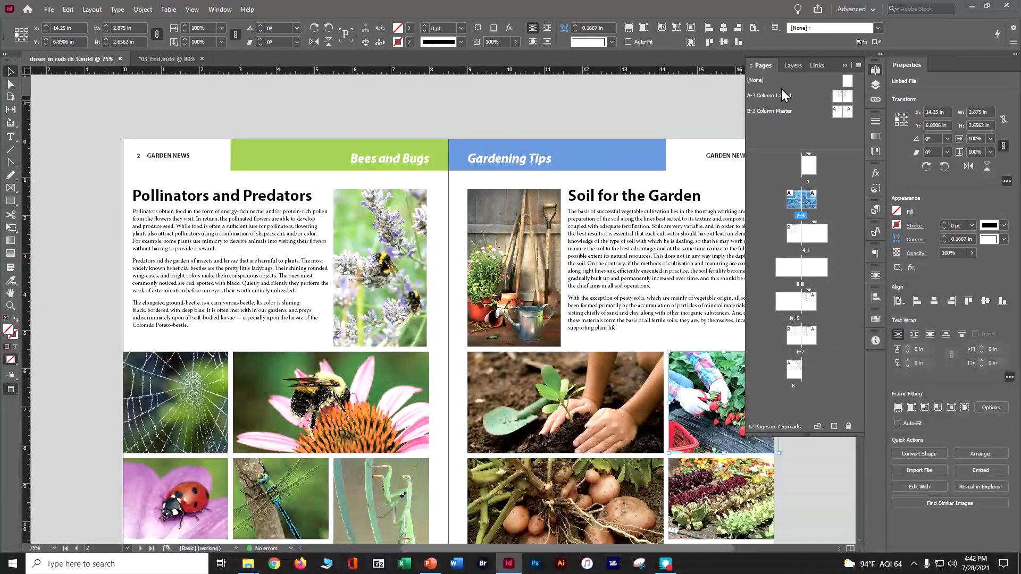
scroll(394, 169, "down", 4)
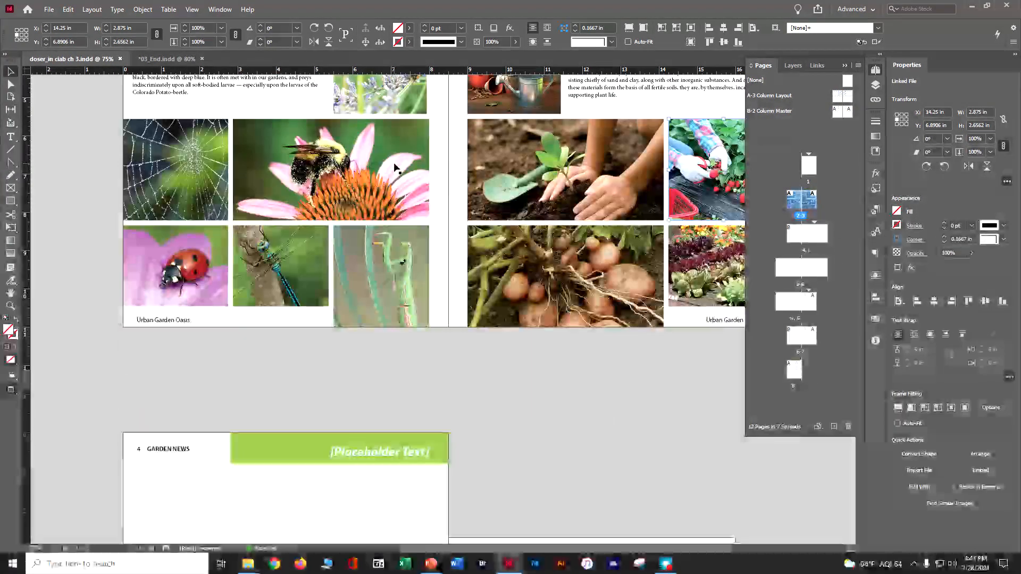
scroll(387, 333, "down", 2)
scroll(400, 336, "up", 6)
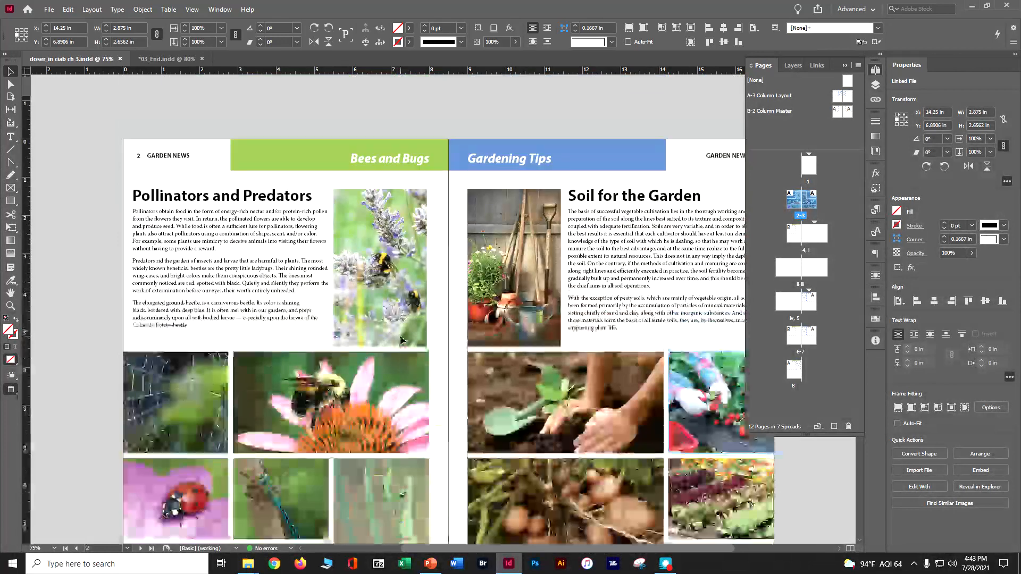
scroll(400, 340, "down", 2)
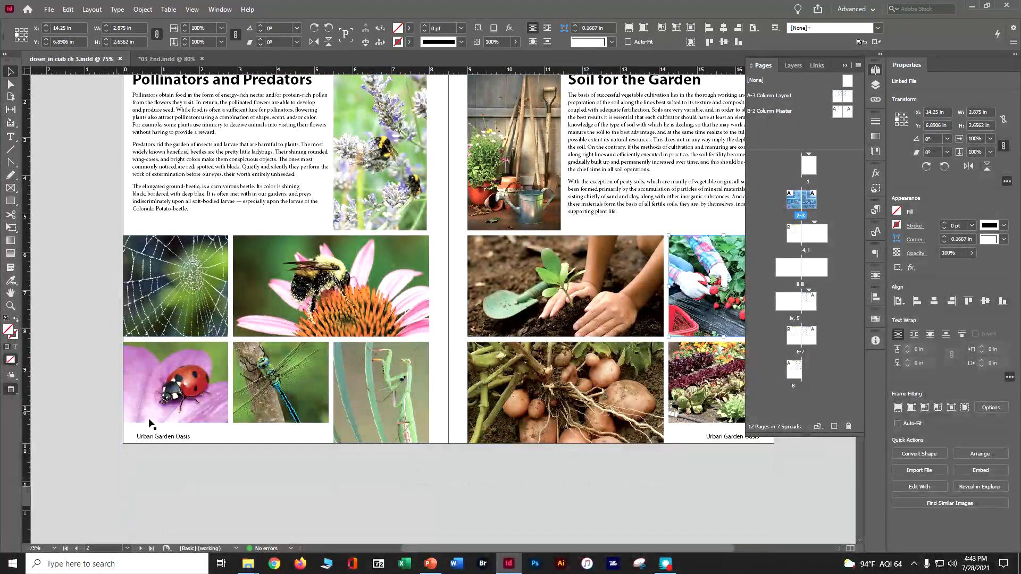